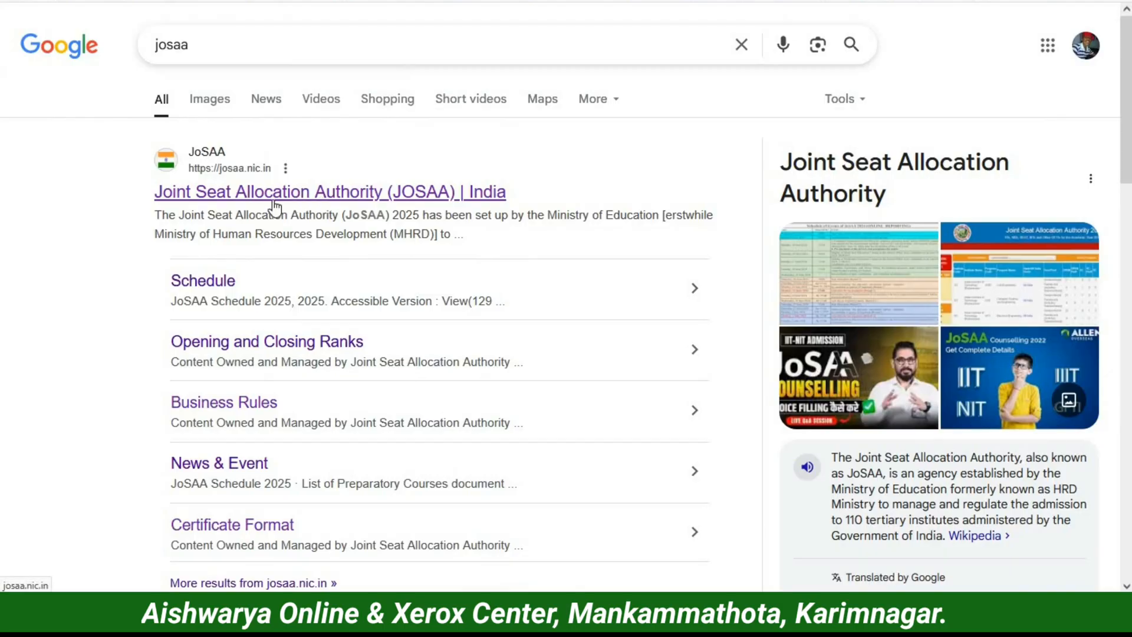
Open the Round 1 Seat Allotment Result sign-in on the JoSAA website and log in with the account password and security pin
click(274, 200)
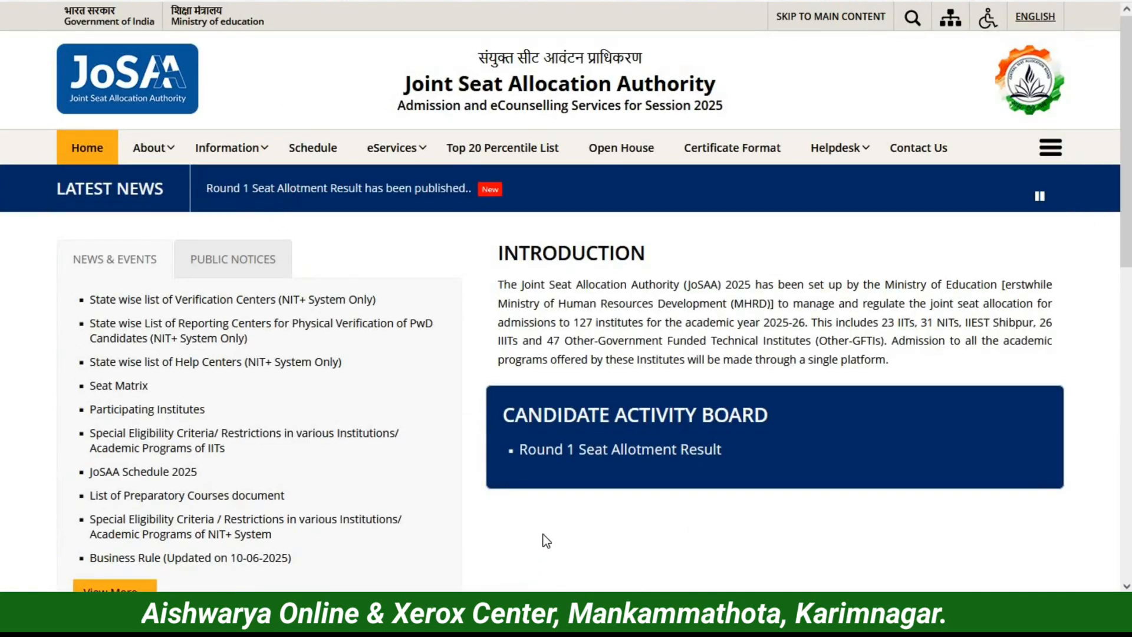
click(621, 449)
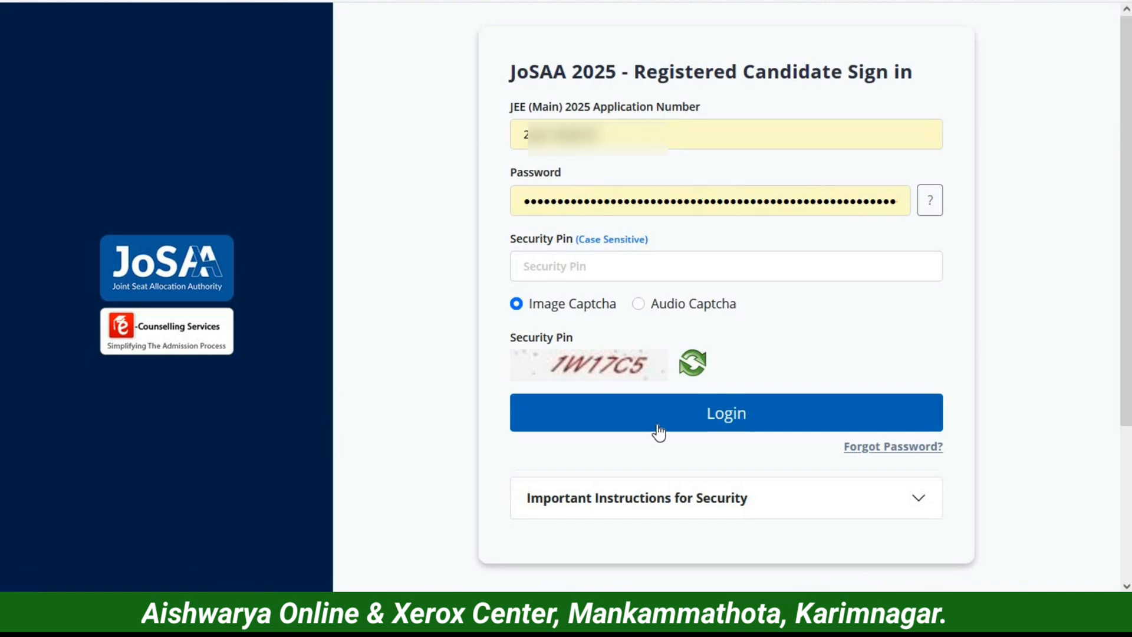
click(641, 206)
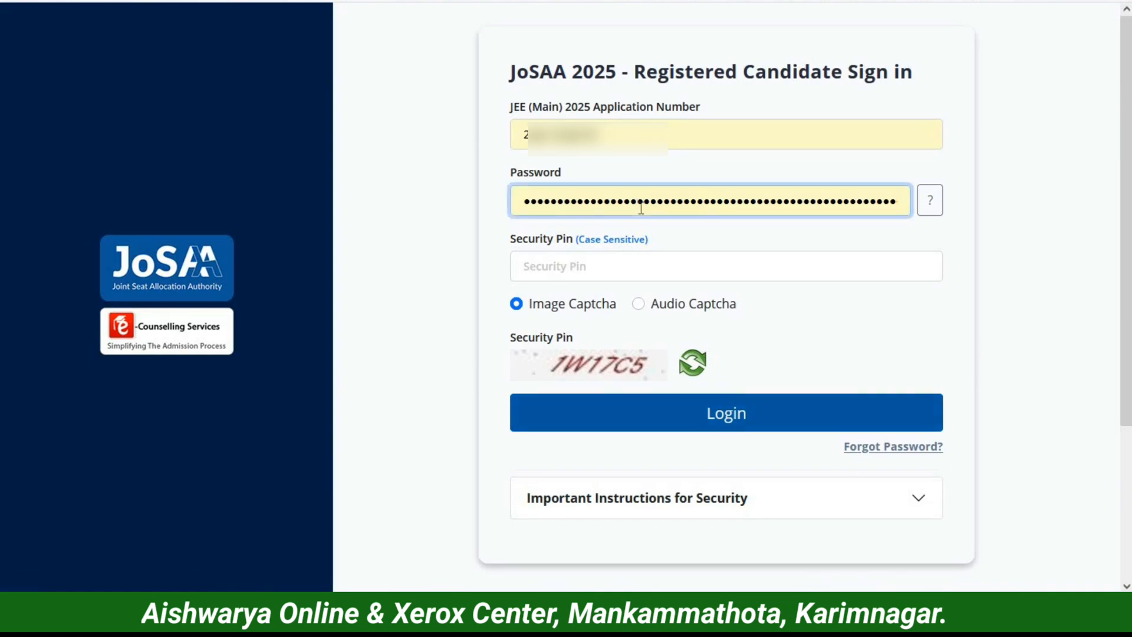
key(ctrl+a)
key(BackSpace)
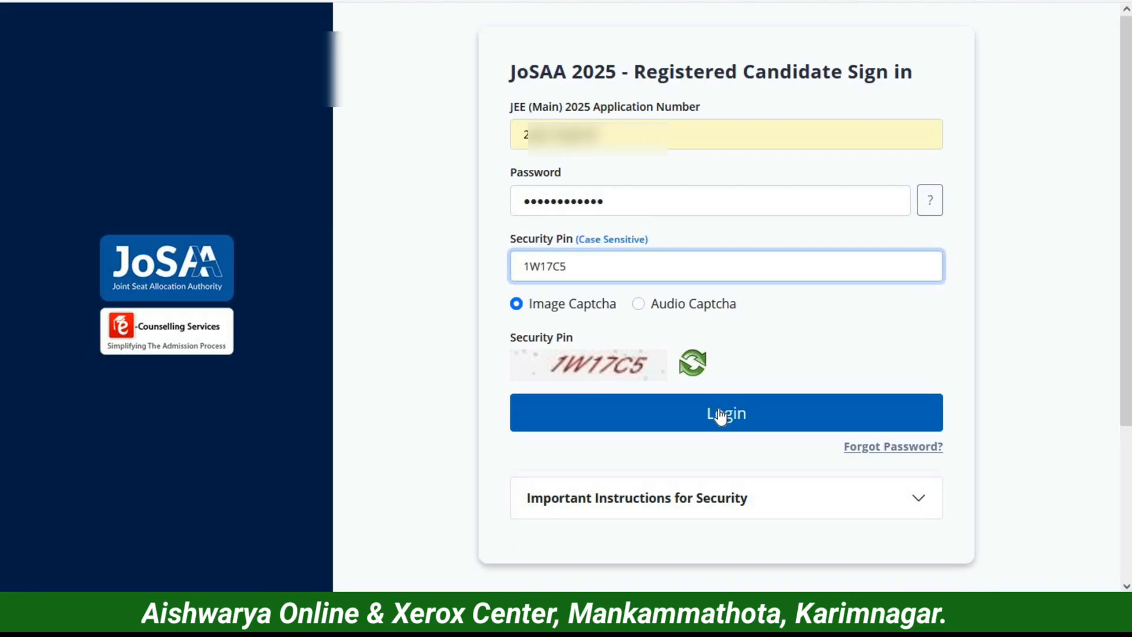
click(731, 415)
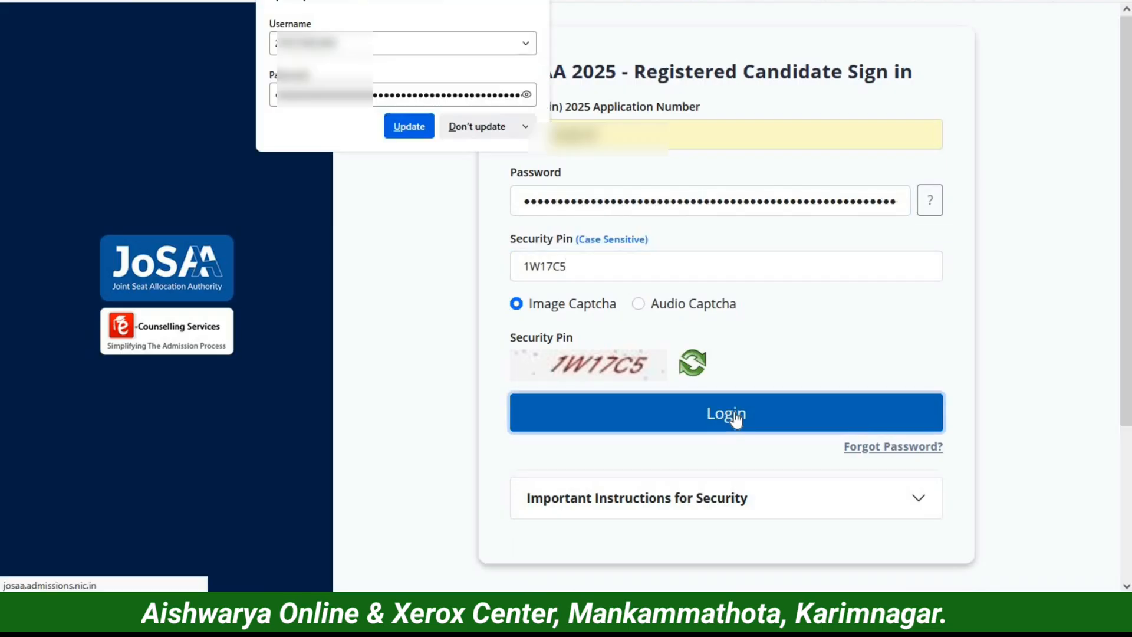
click(477, 135)
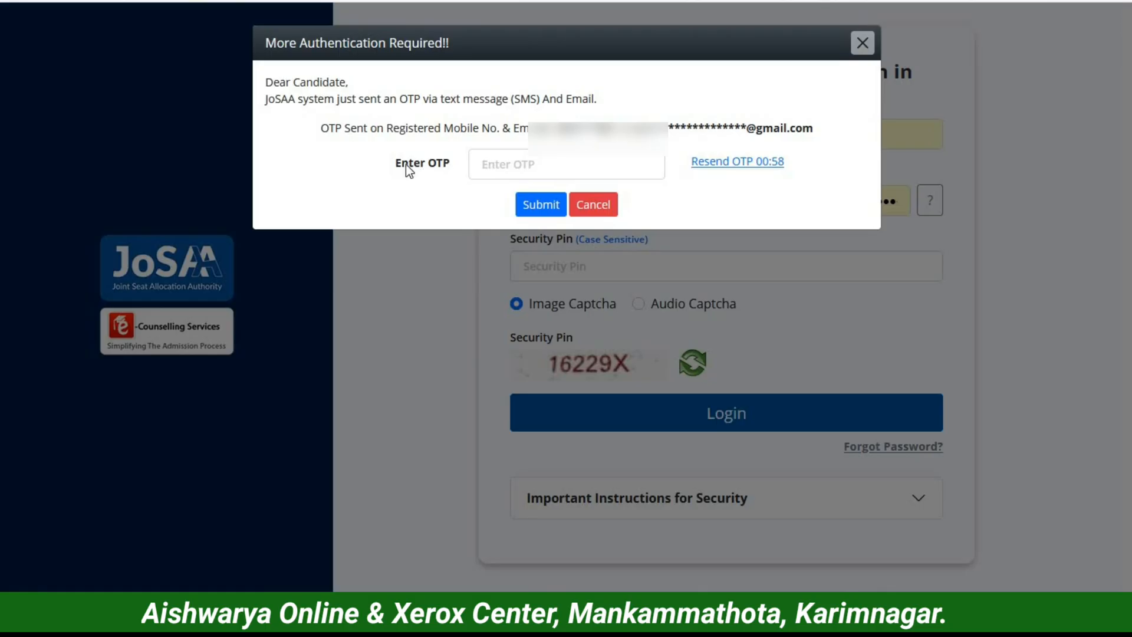
Complete the additional authentication by entering and submitting the OTP, leaving the browser's saved login without an update
drag(404, 163, 445, 164)
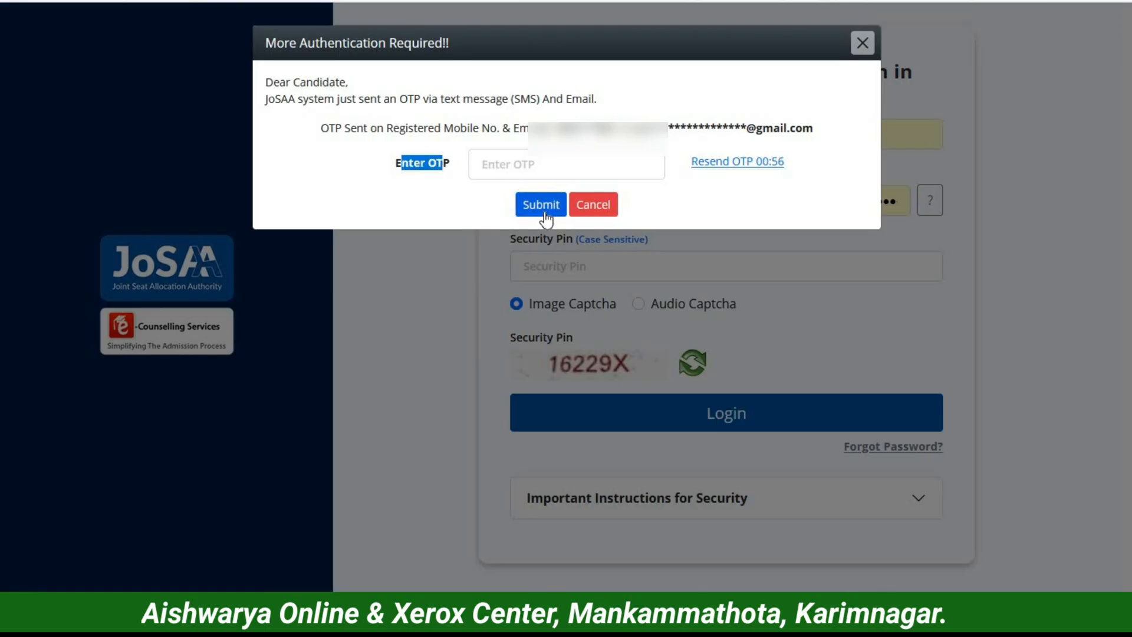
click(465, 206)
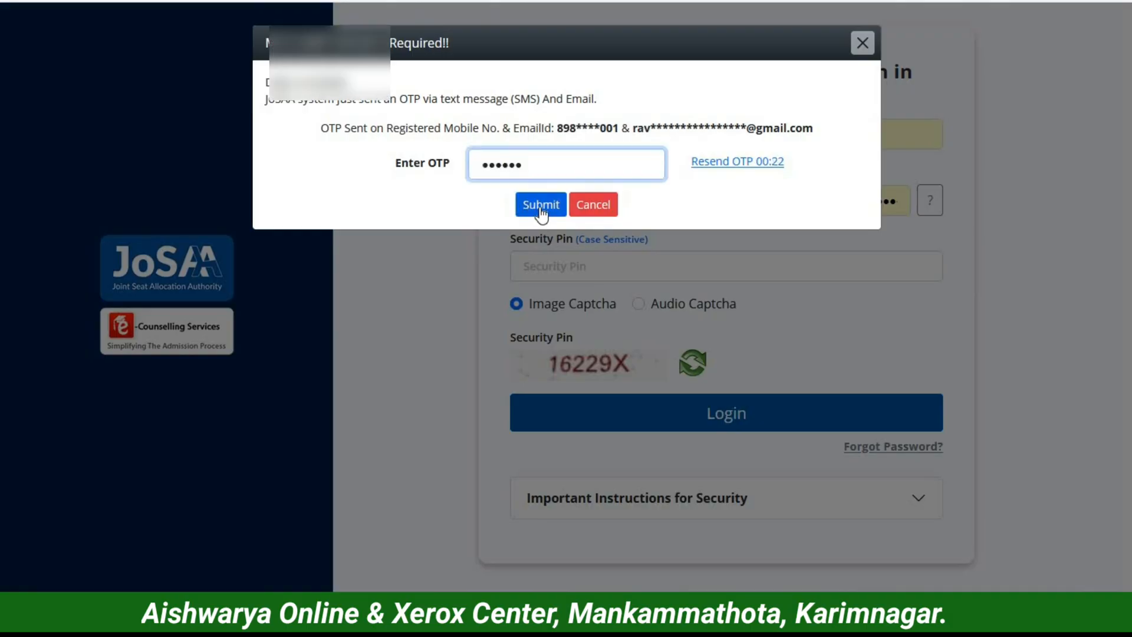
click(537, 208)
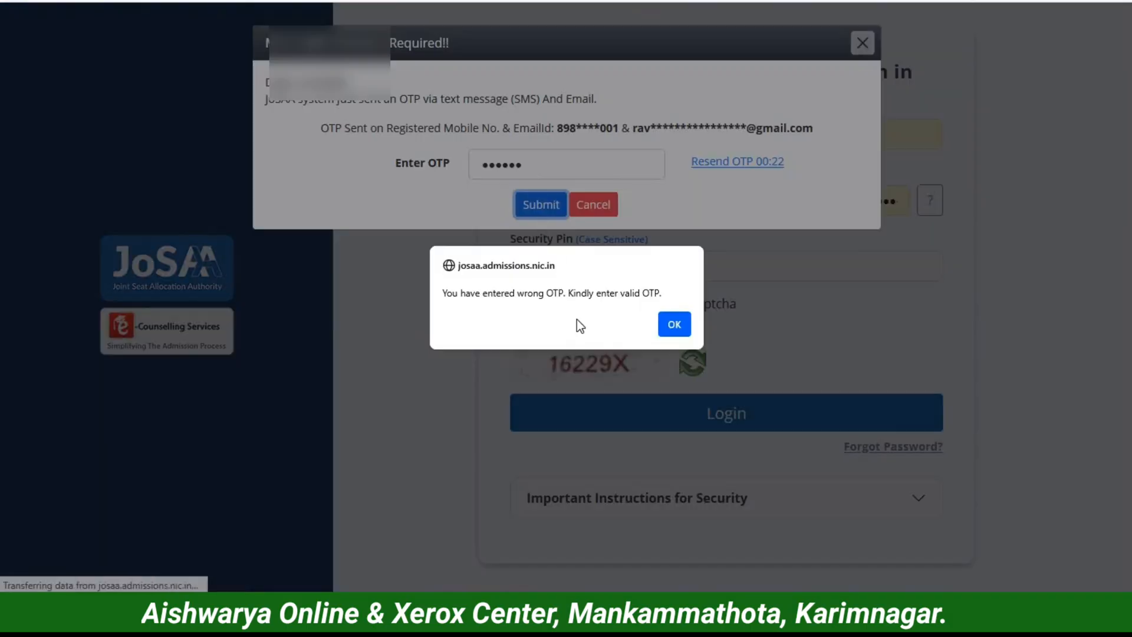
click(681, 327)
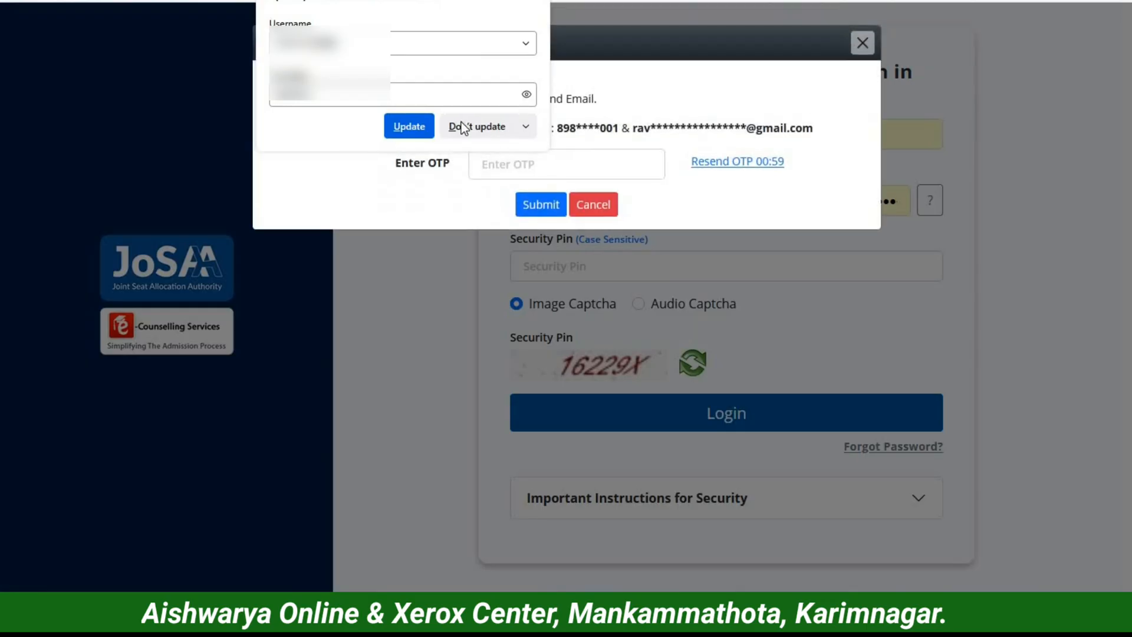
click(460, 121)
click(499, 170)
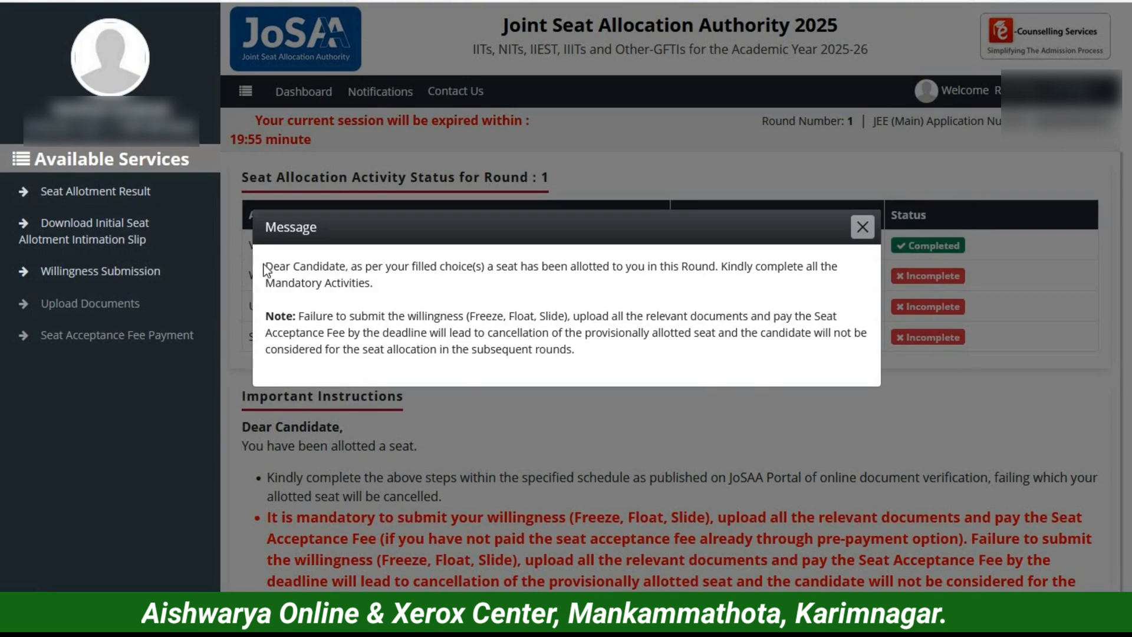
Read the seat allotment message about the mandatory activities and close it
drag(265, 267, 403, 281)
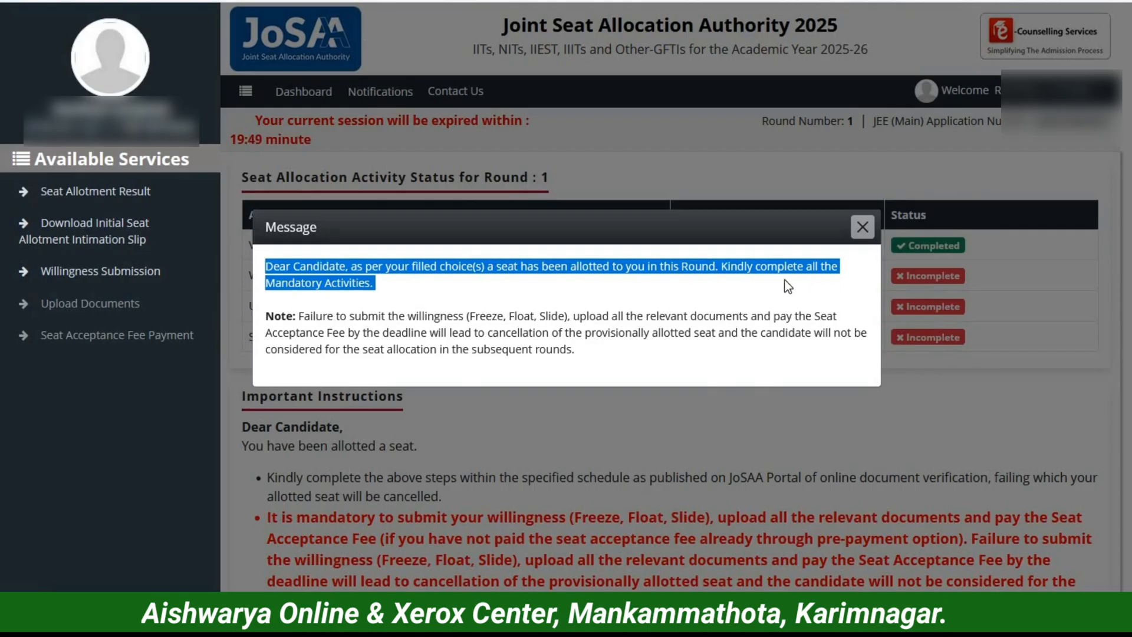
click(463, 288)
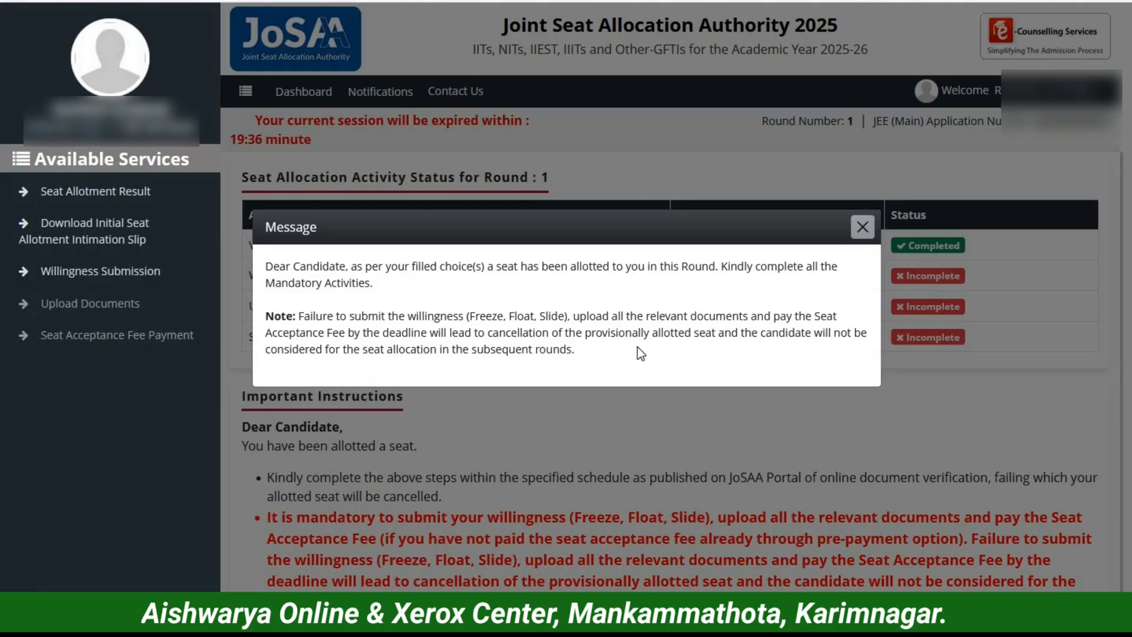
click(862, 227)
Review the Round 1 seat allocation activity status table and the Important Instructions for the allotted candidate
drag(276, 245, 360, 245)
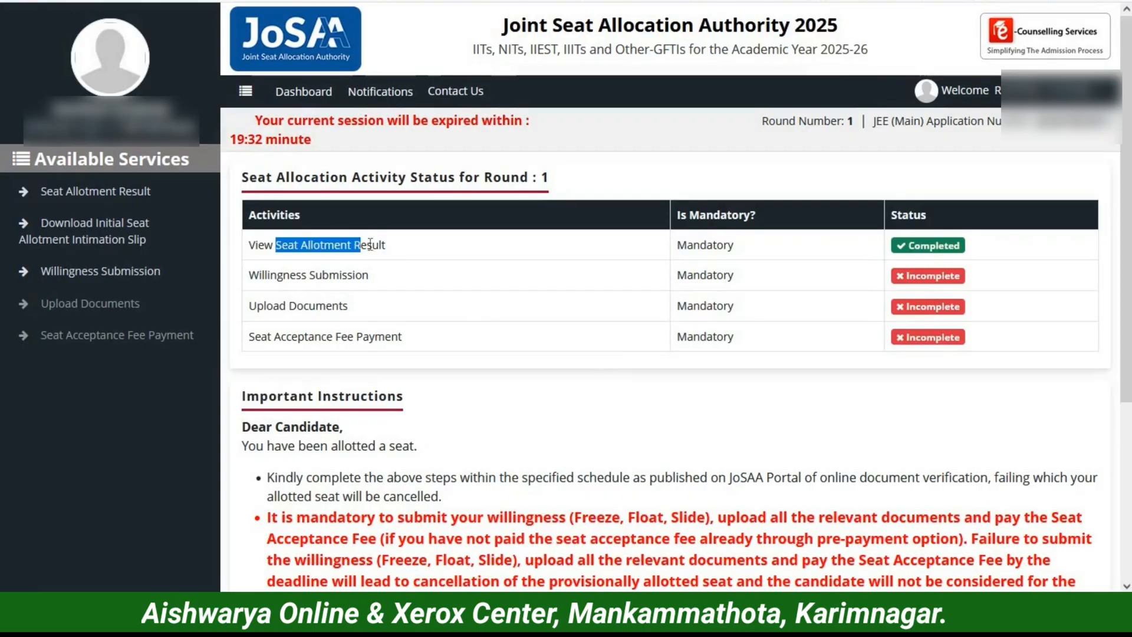
click(405, 248)
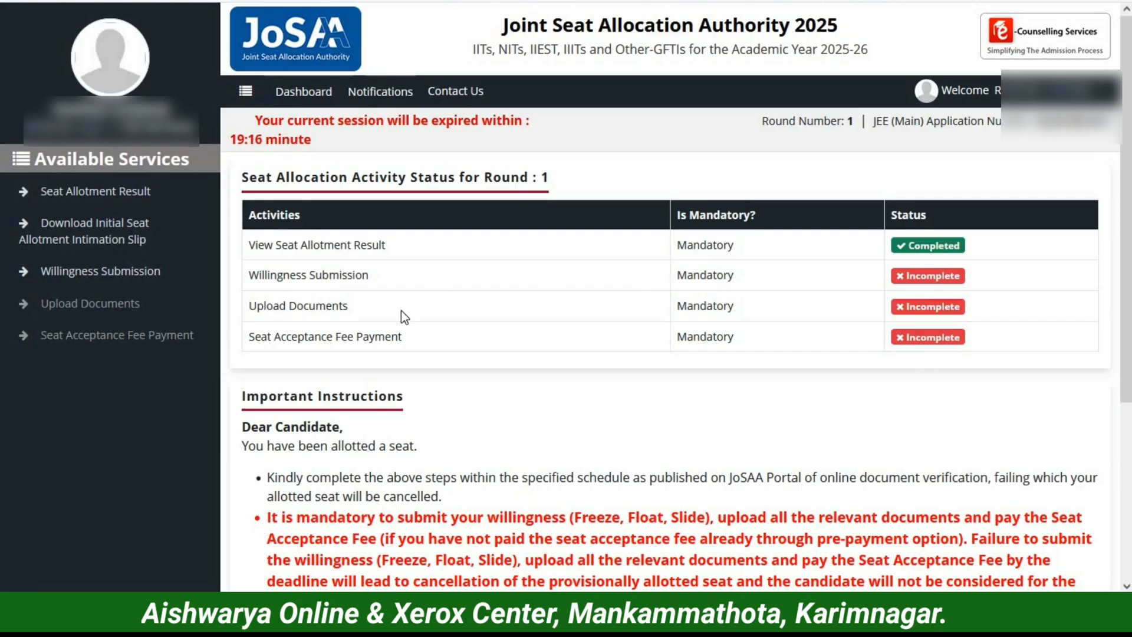
drag(263, 306, 316, 306)
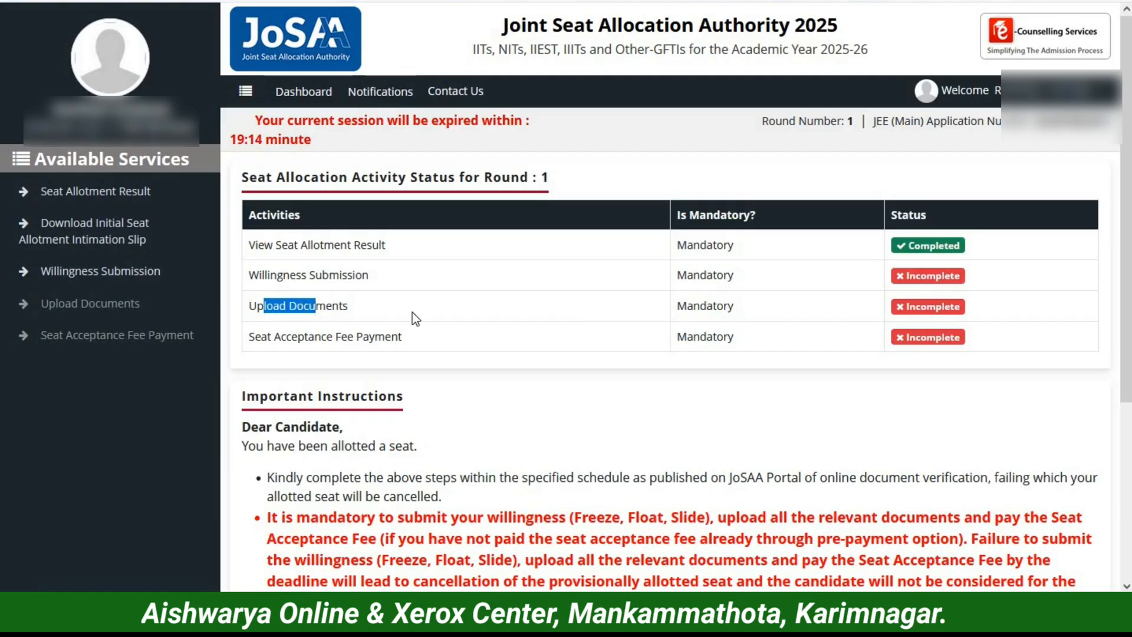
click(537, 311)
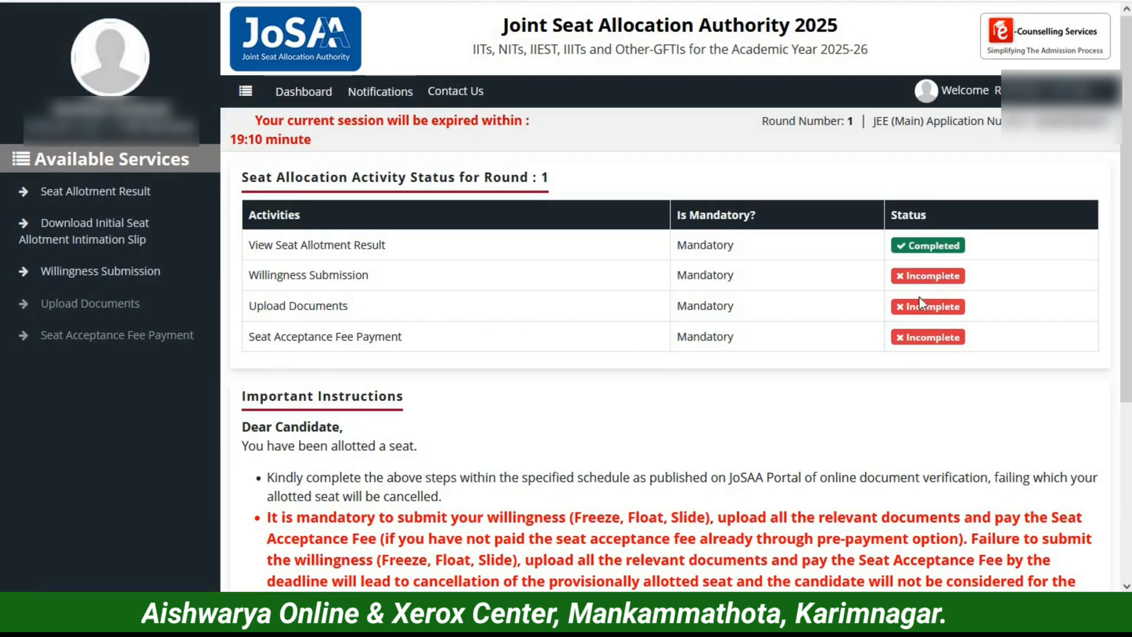
scroll(752, 337, down, 4)
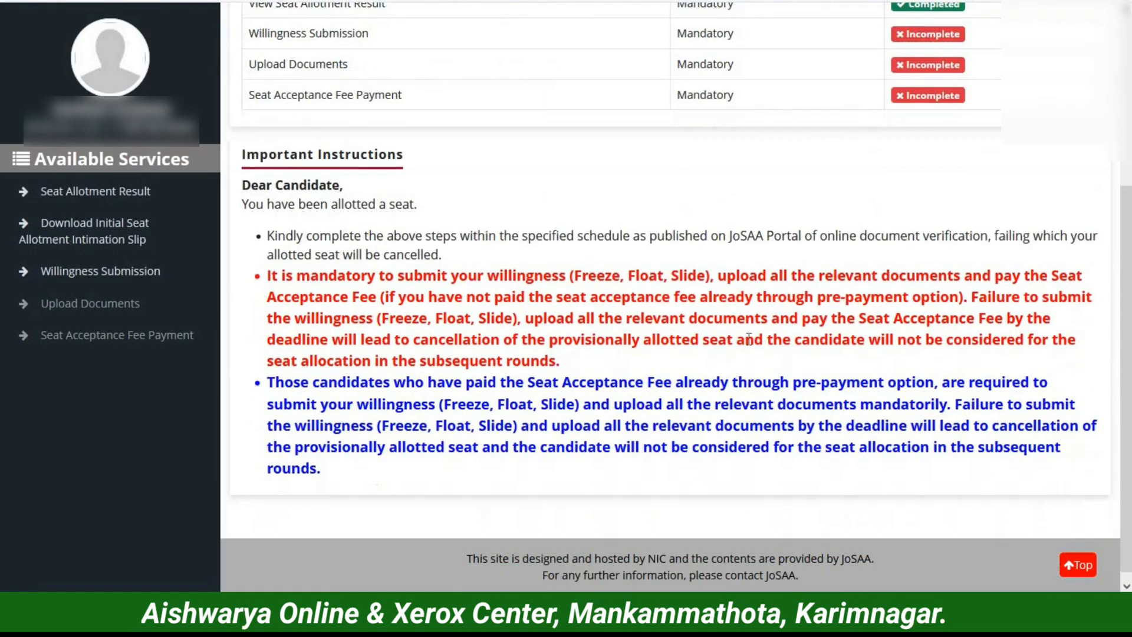
scroll(749, 339, down, 1)
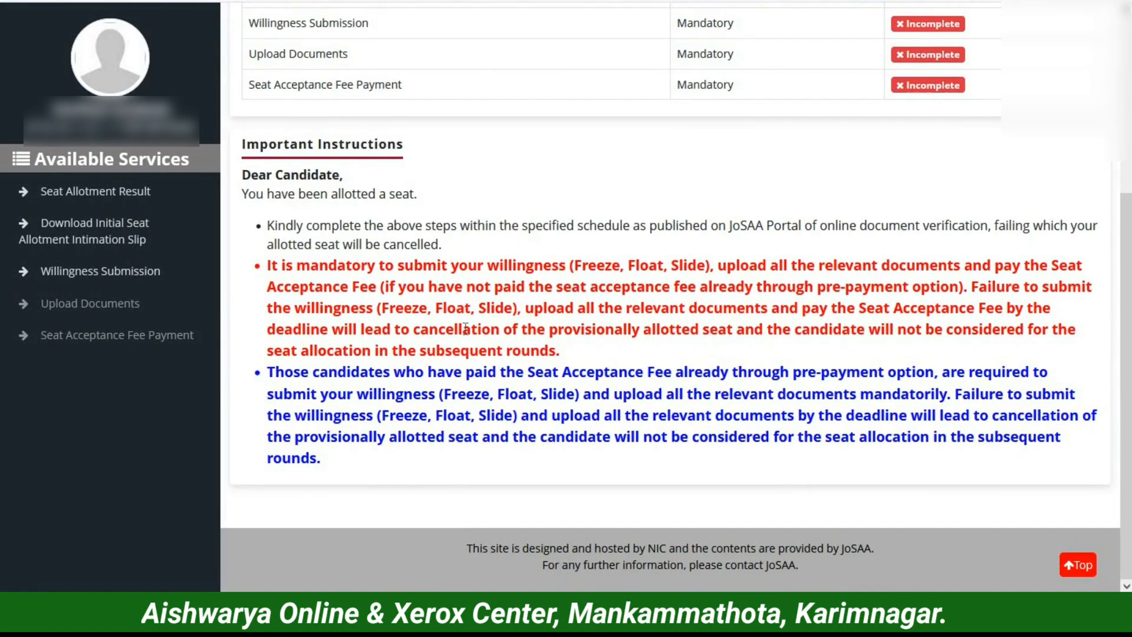
drag(247, 144, 395, 194)
click(526, 477)
scroll(507, 425, up, 5)
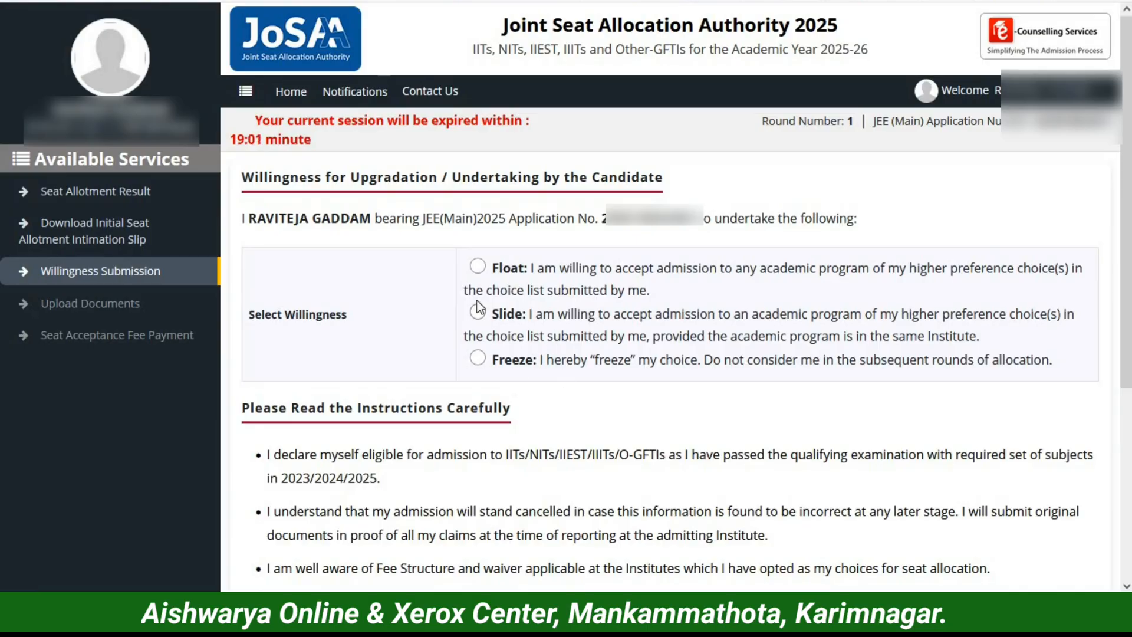
Choose Float as the willingness option, then submit it with the re-entered account password and the OTP
click(480, 269)
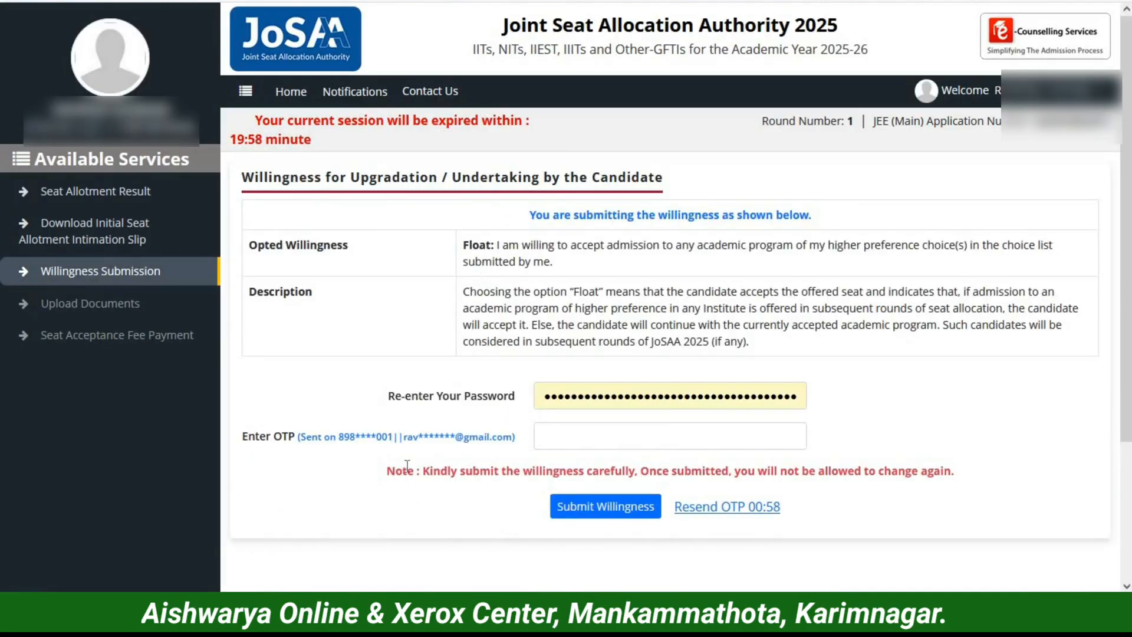
click(594, 391)
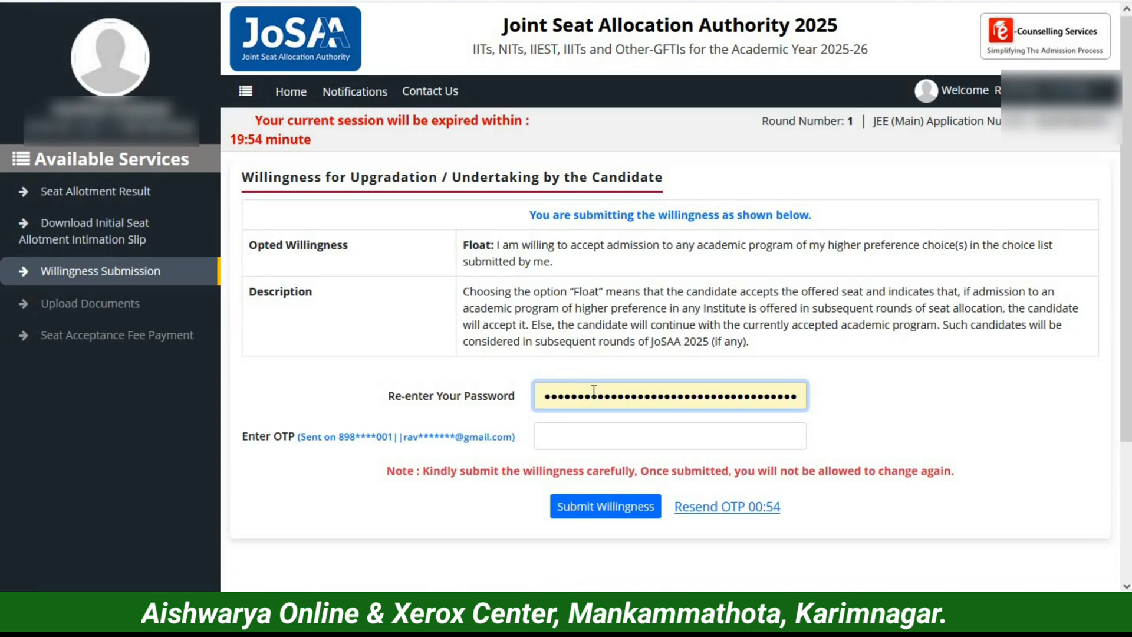
key(ctrl+a)
key(BackSpace)
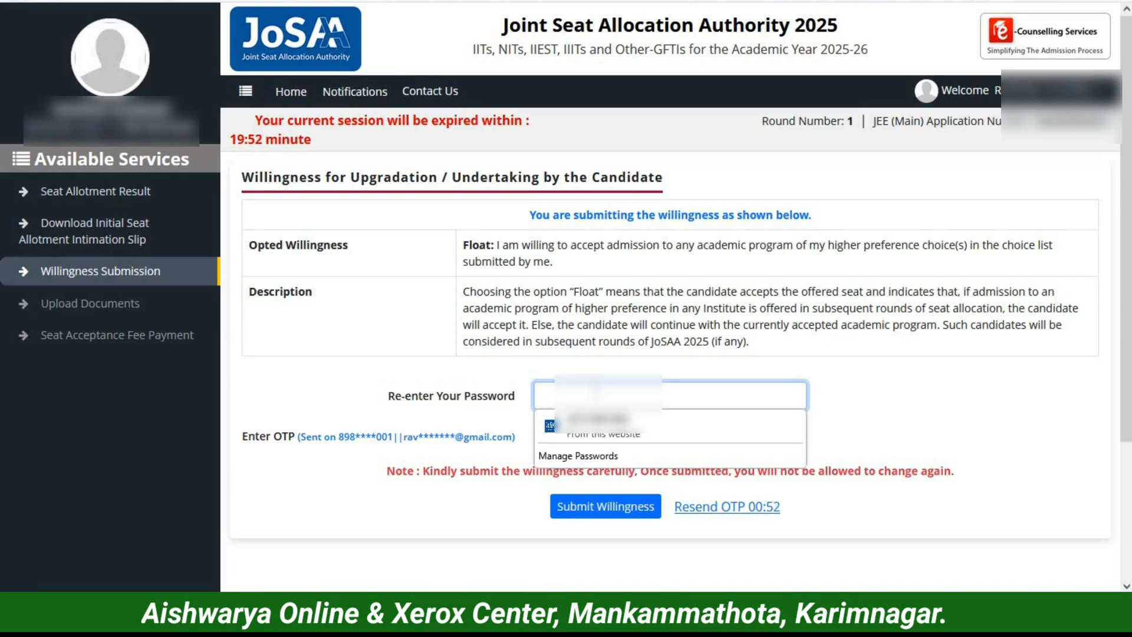
click(872, 373)
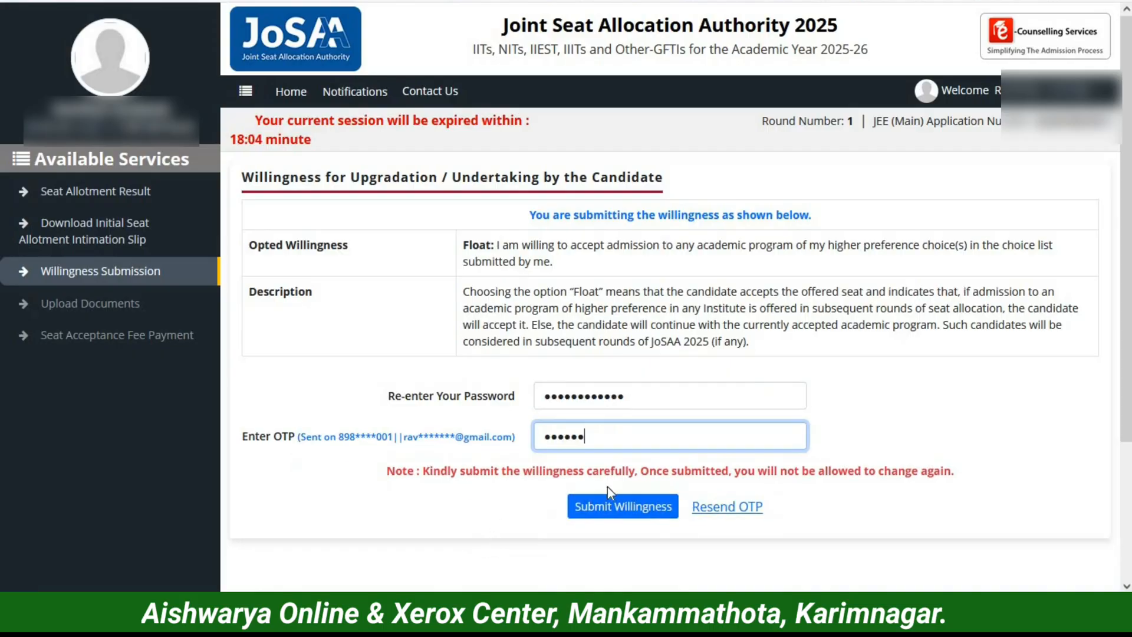
click(607, 506)
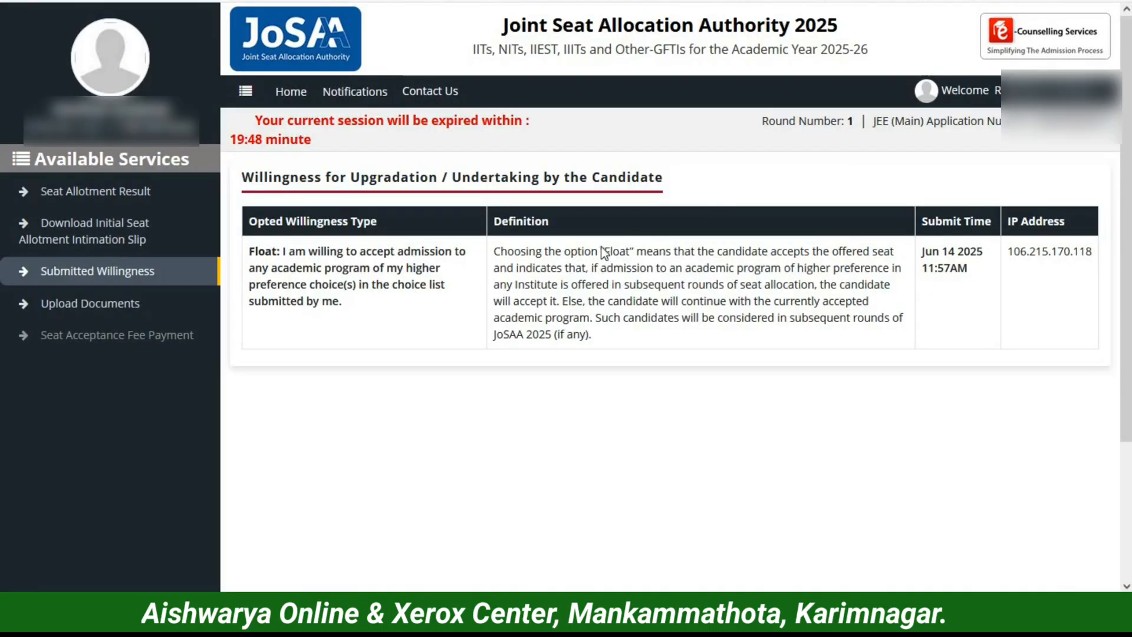
scroll(596, 272, down, 3)
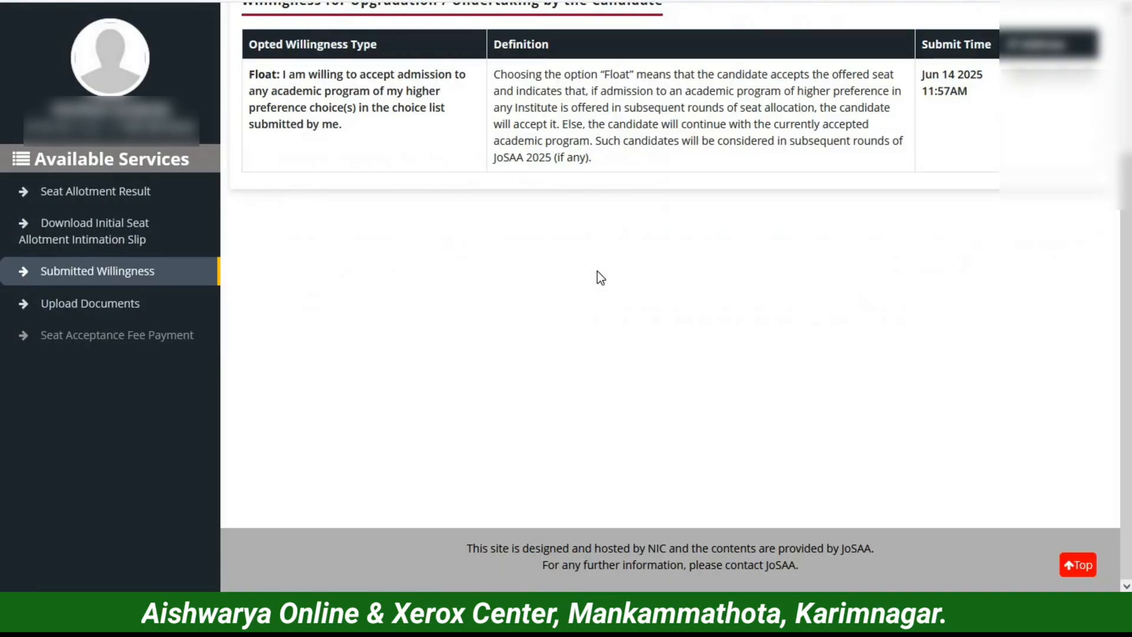
scroll(596, 271, up, 2)
scroll(598, 272, up, 1)
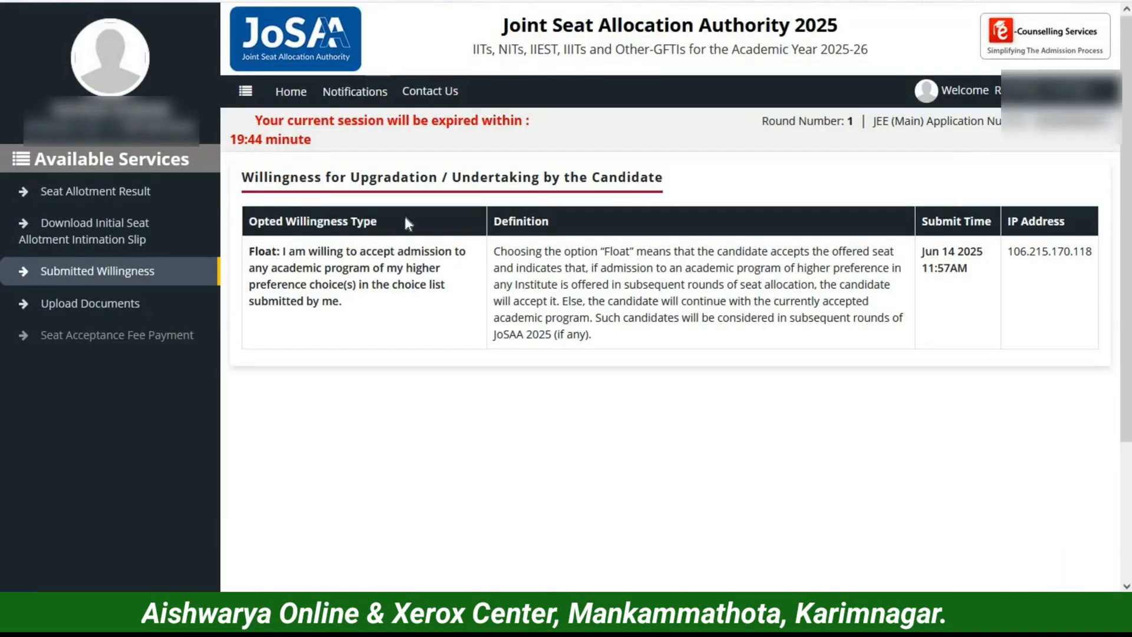
Open the Seat Allotment Result and examine the choice number, institute and academic program allotted in Round 1
click(129, 190)
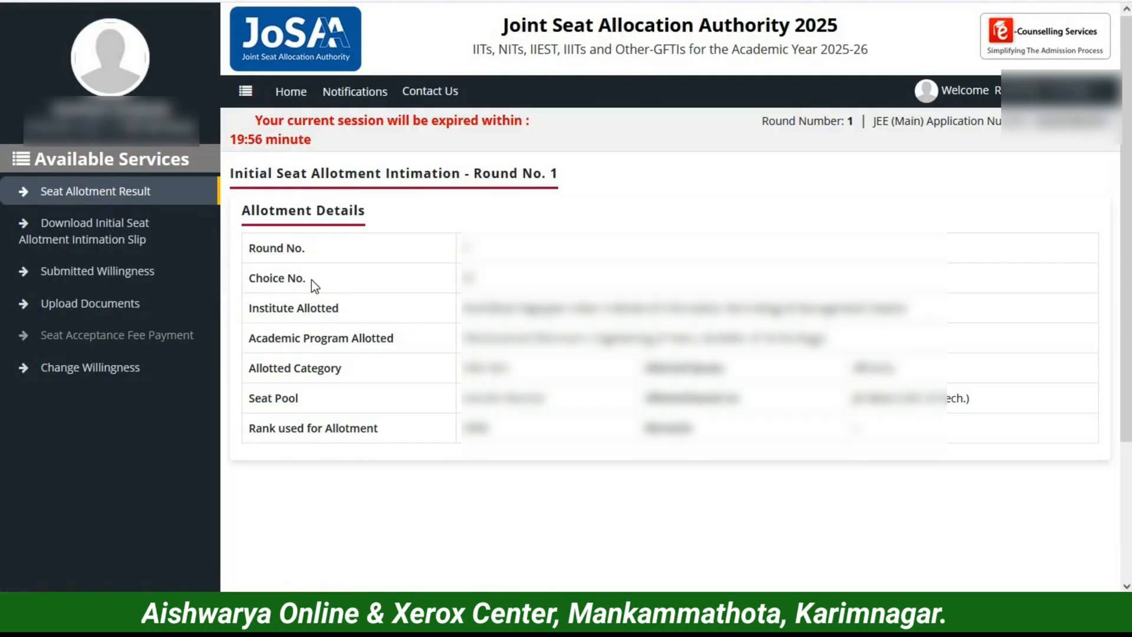
drag(246, 281, 387, 284)
click(387, 284)
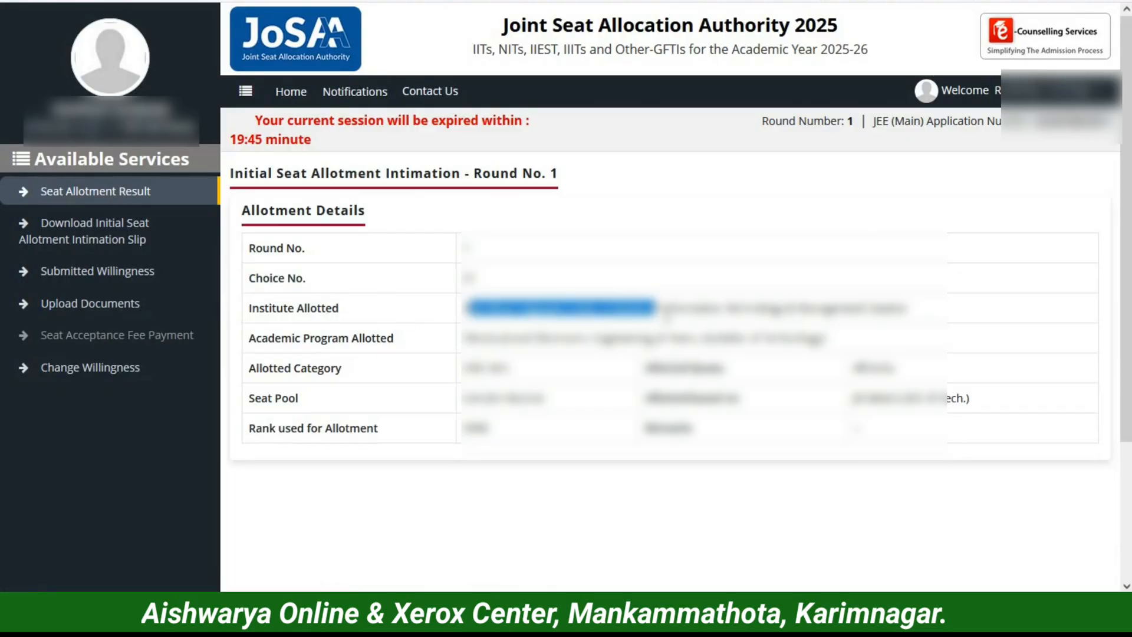
double_click(480, 338)
drag(480, 338, 718, 338)
click(718, 338)
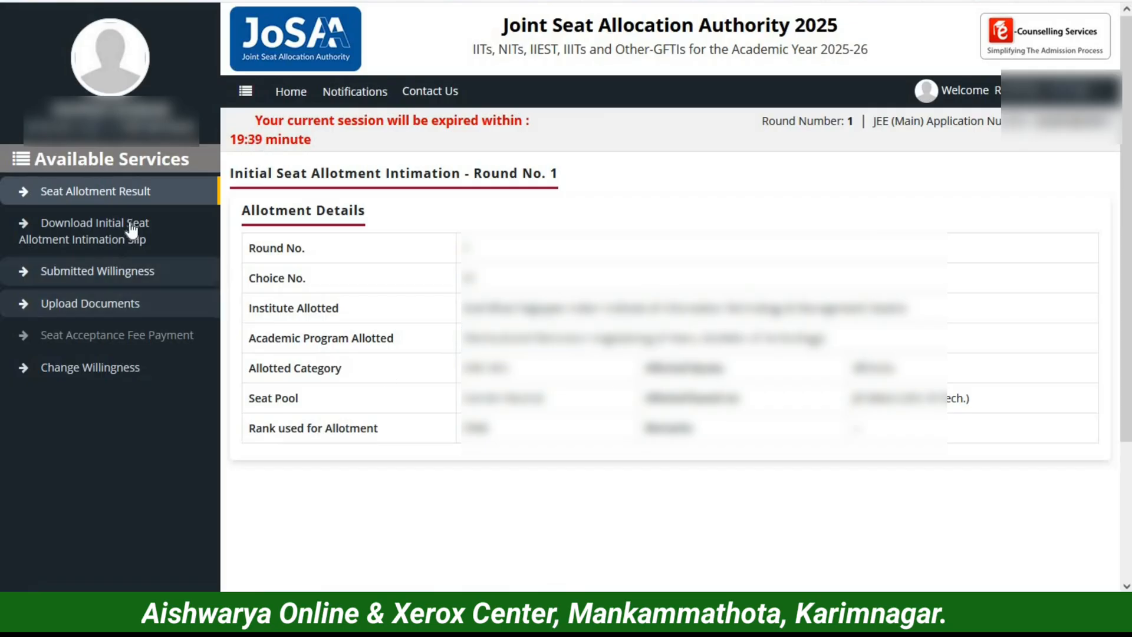
Open the Initial Seat Allotment Intimation Slip page and generate the slip's printable version for review
click(107, 233)
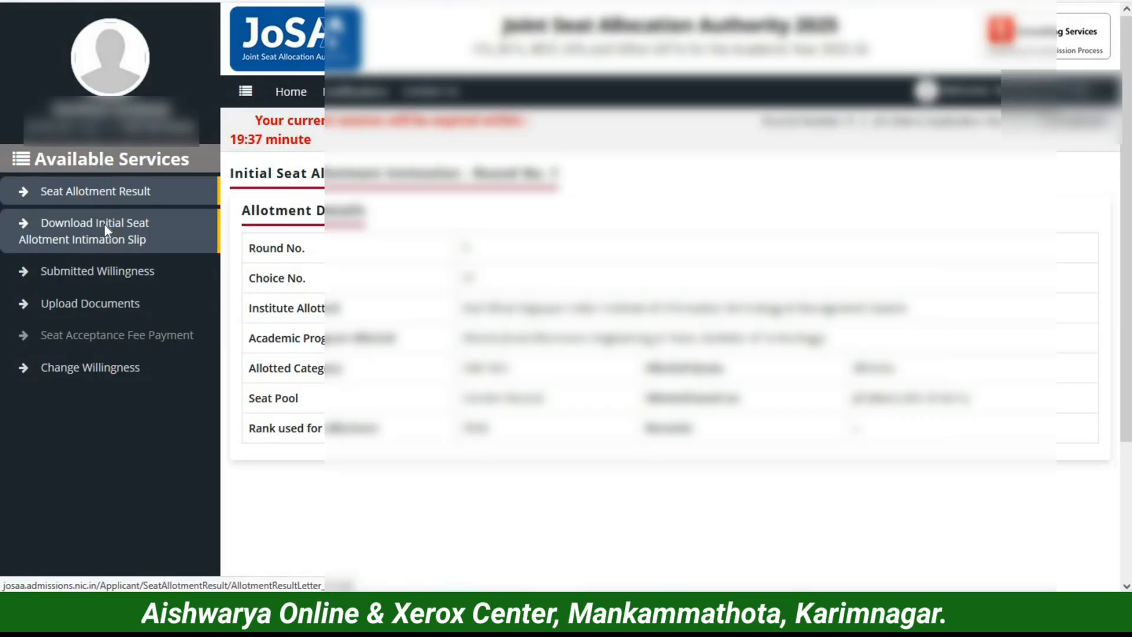
scroll(678, 295, down, 10)
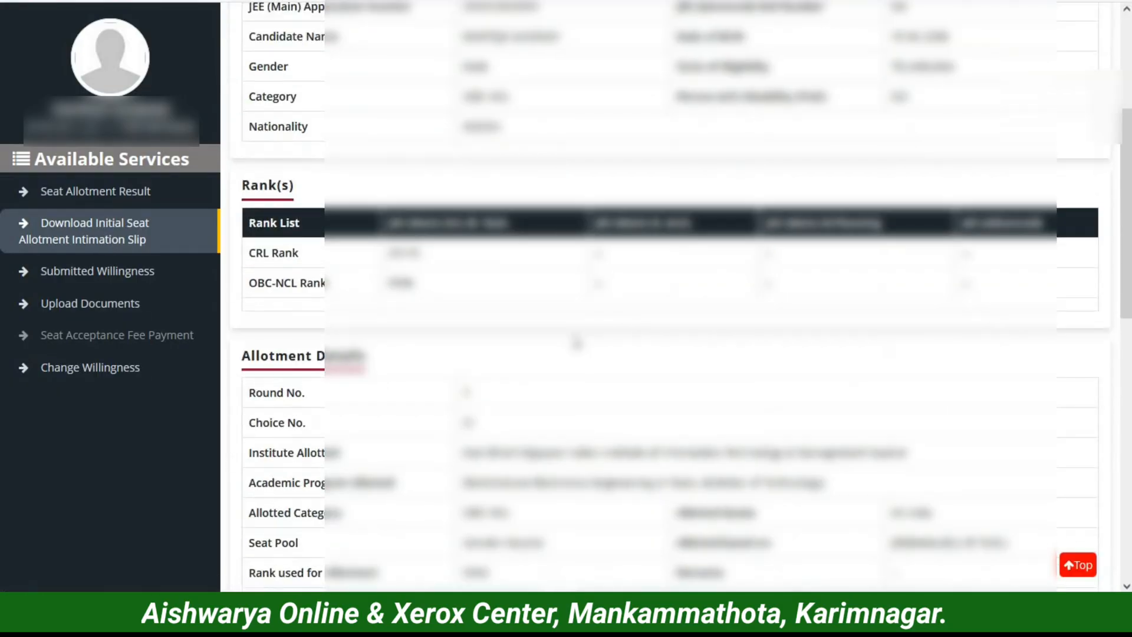
scroll(590, 543, down, 5)
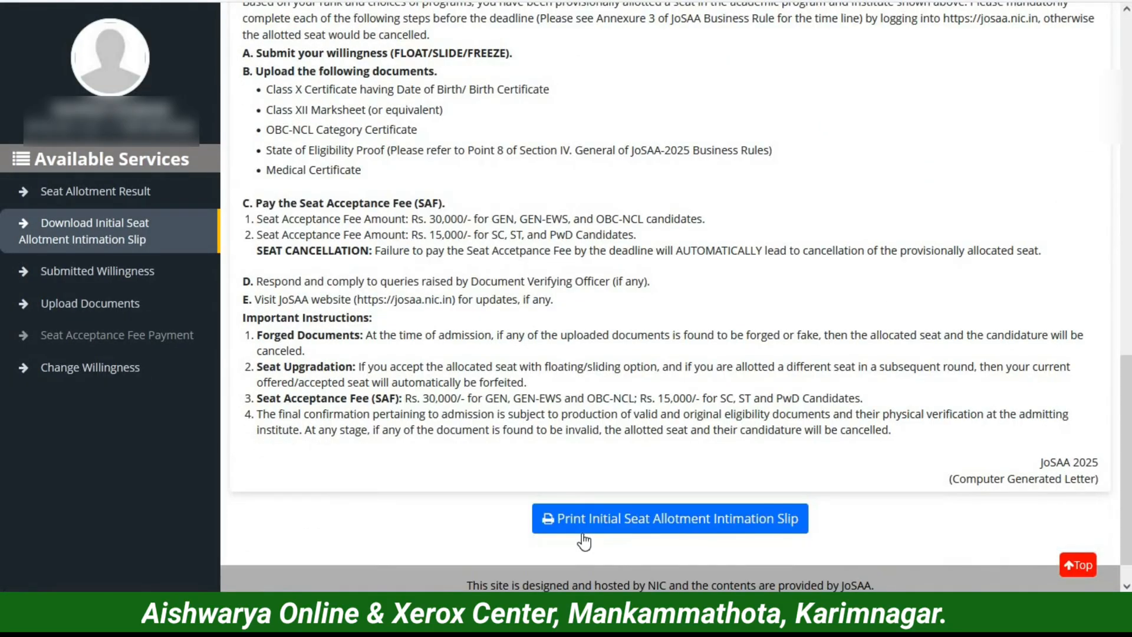
click(648, 531)
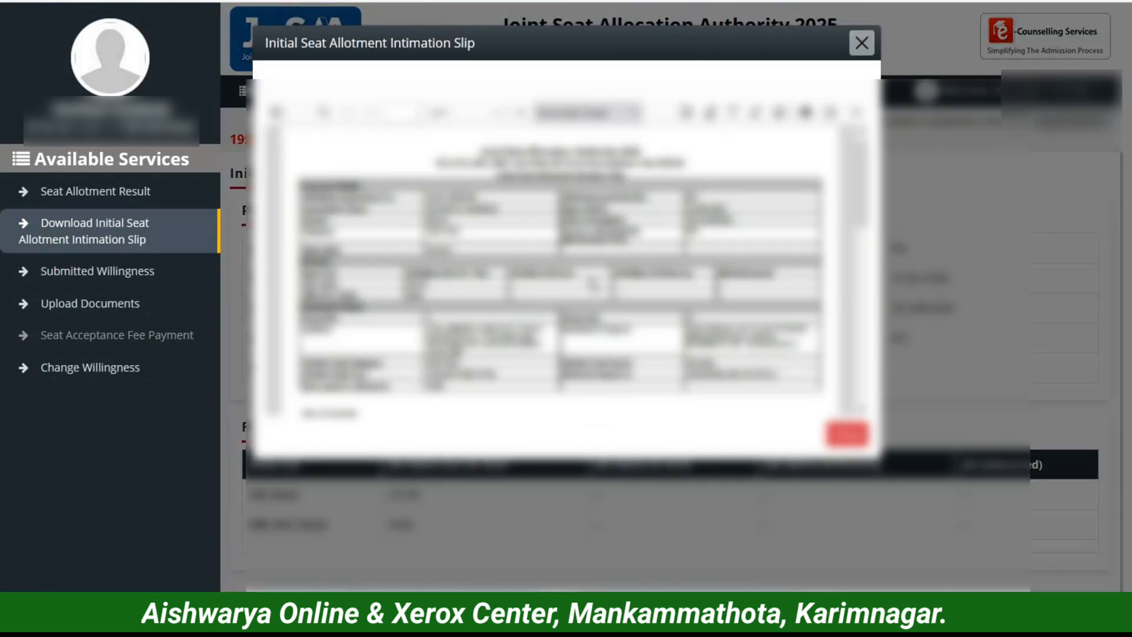
scroll(590, 289, down, 10)
scroll(592, 288, down, 3)
scroll(595, 293, up, 10)
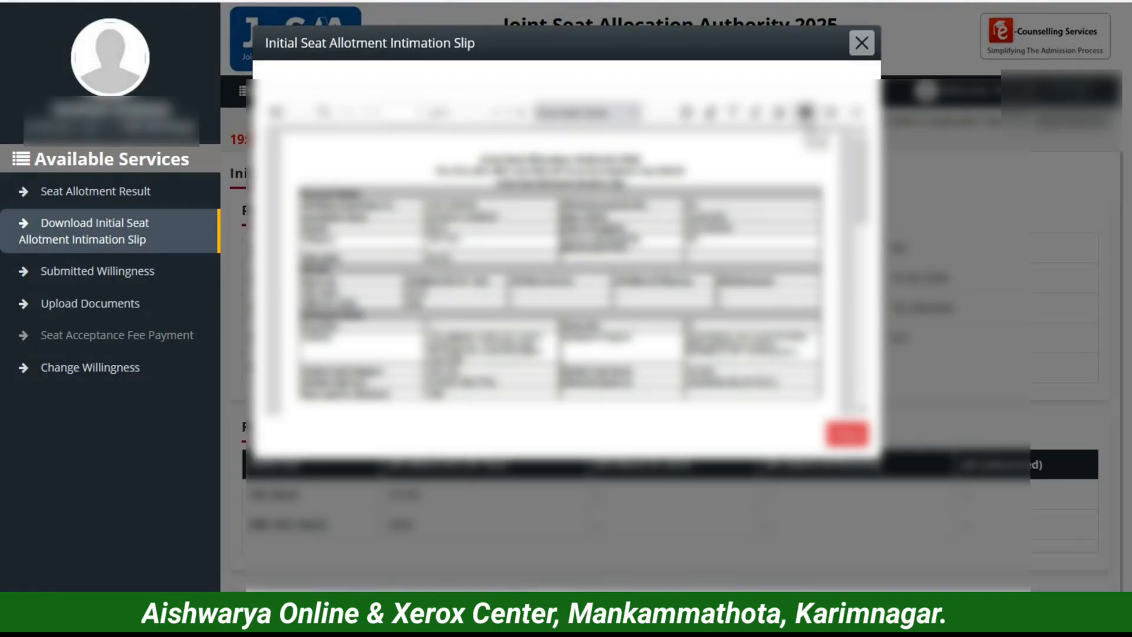
Close the Initial Seat Allotment Intimation Slip, then open the Upload Documents page and dismiss its message
click(861, 43)
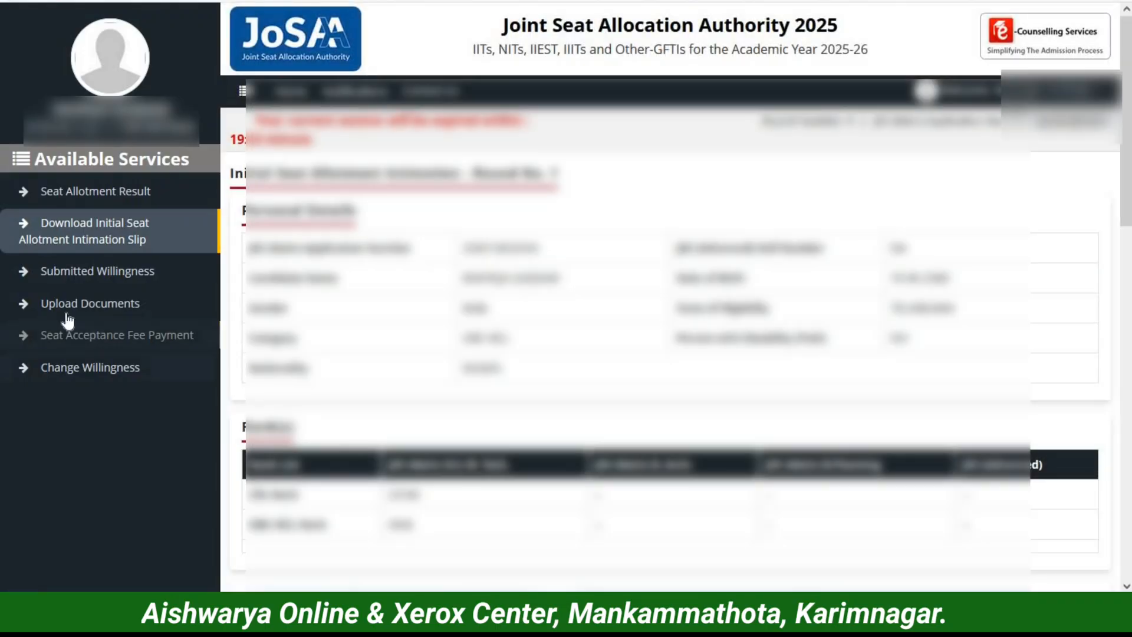
click(100, 303)
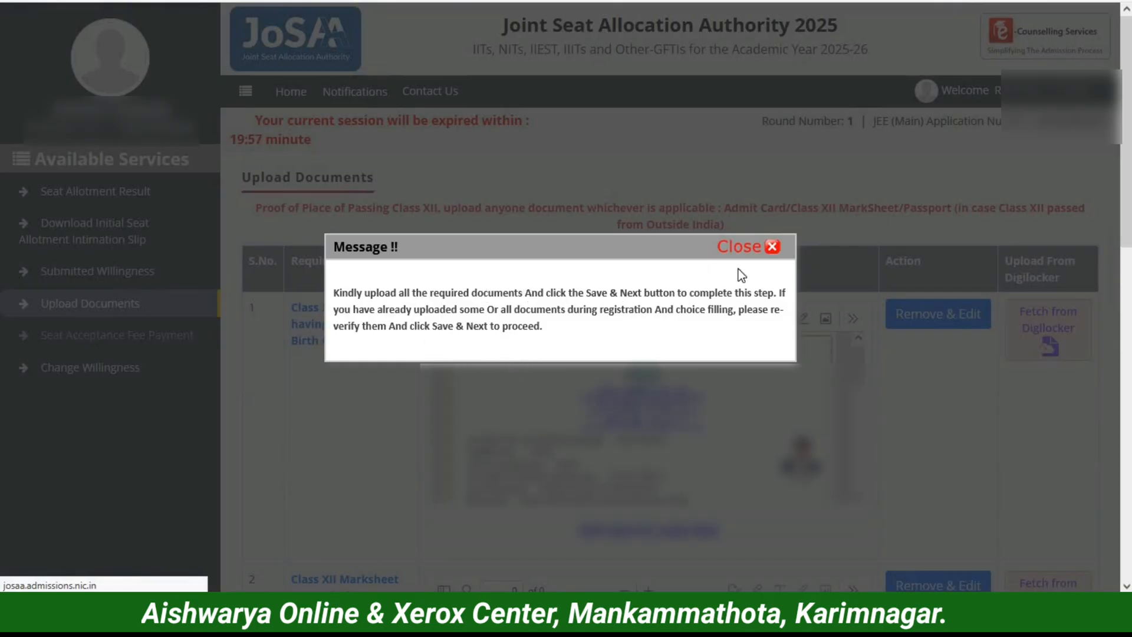
click(766, 248)
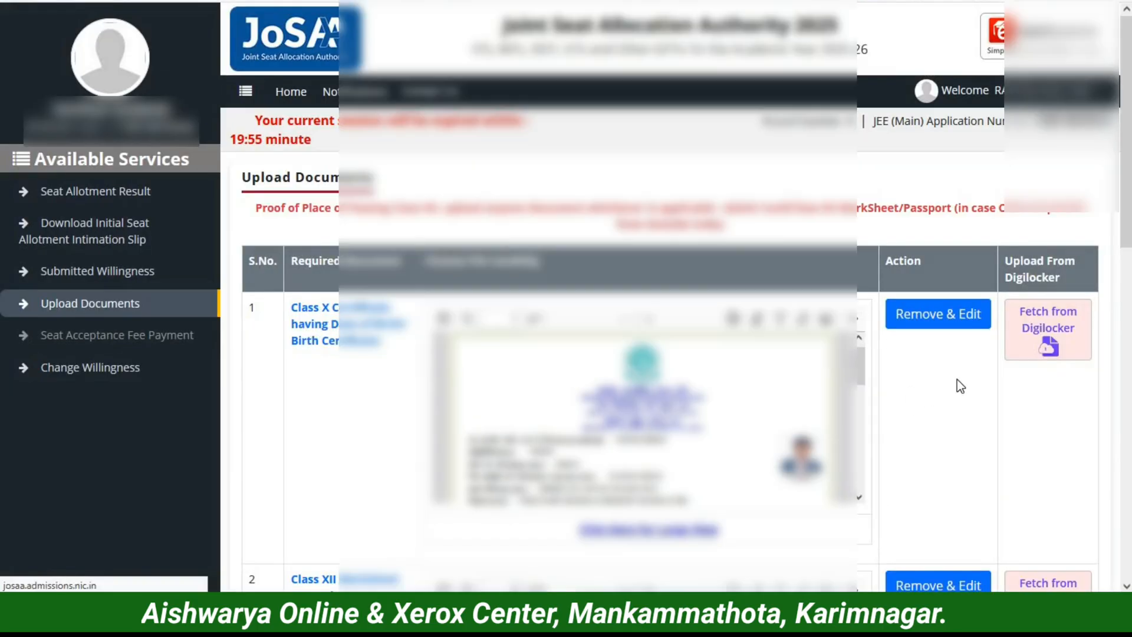
Go through the five uploaded documents and accept the declaration that they are all true and correct
scroll(955, 383, down, 3)
scroll(921, 318, down, 4)
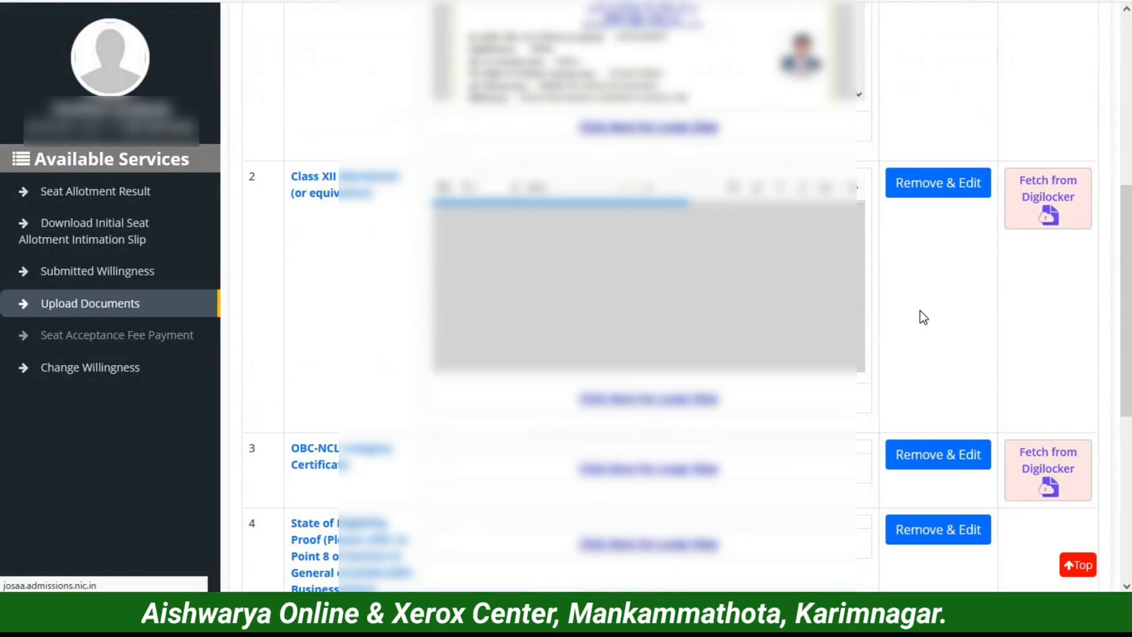
scroll(920, 311, down, 3)
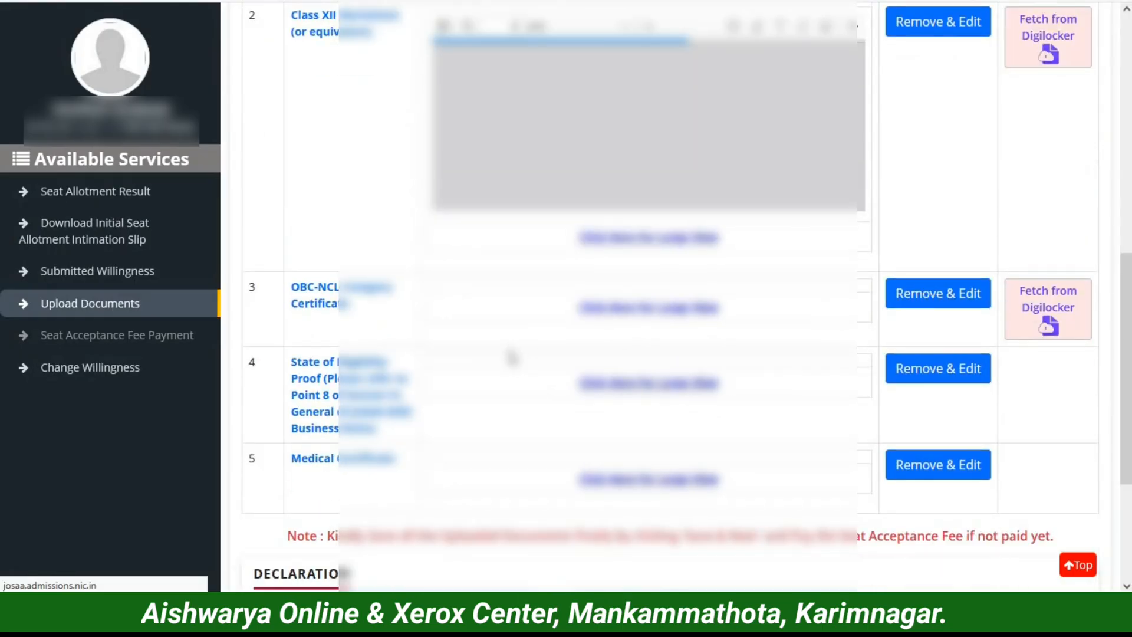
scroll(520, 358, down, 4)
click(278, 381)
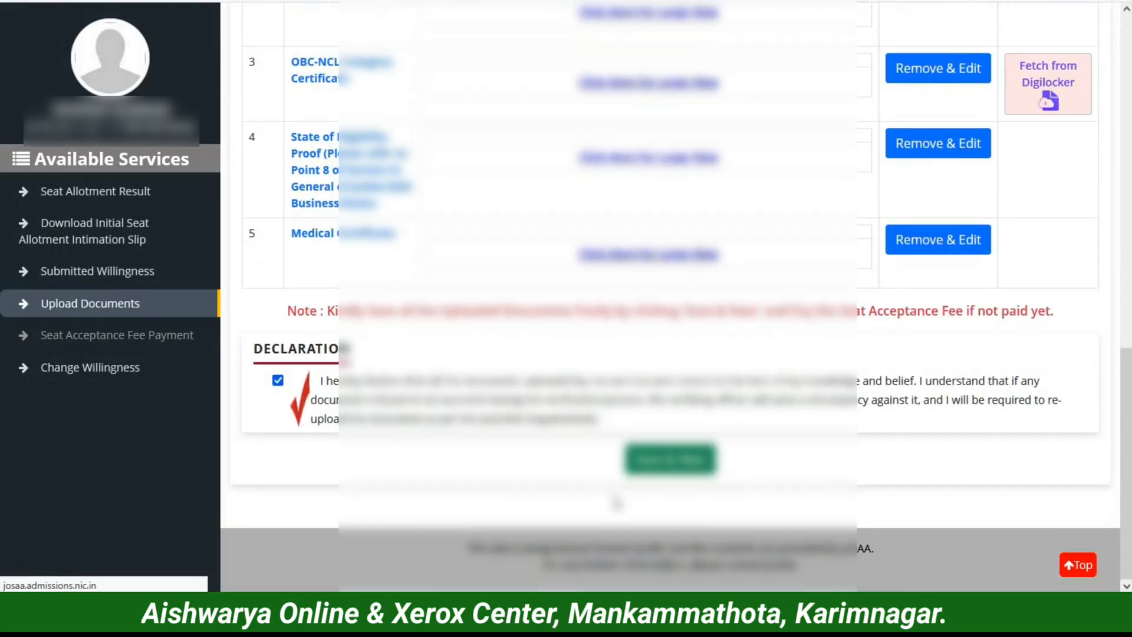
Examine the uploaded Class XII marksheet in its large preview, checking it through to the end
scroll(890, 433, up, 7)
scroll(776, 420, up, 4)
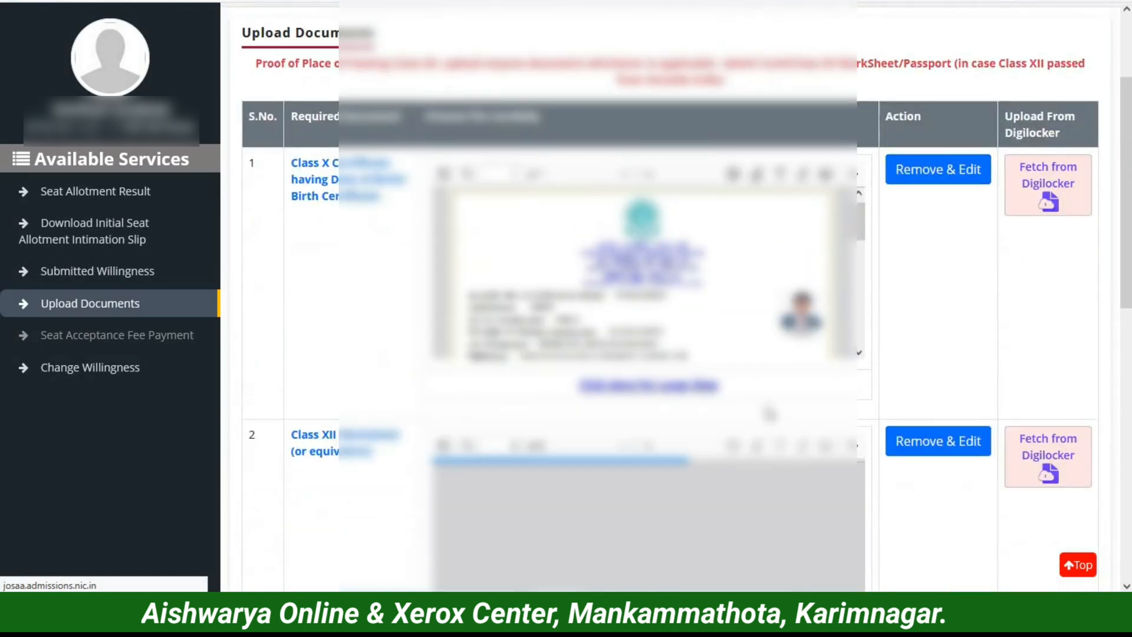
scroll(710, 365, down, 1)
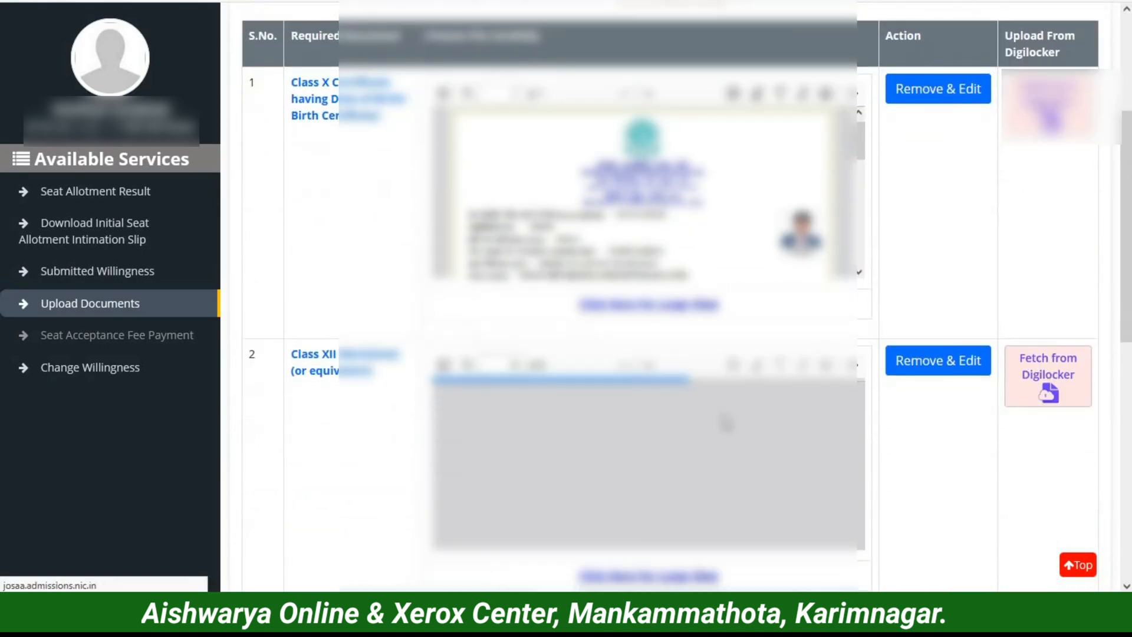
scroll(727, 423, down, 3)
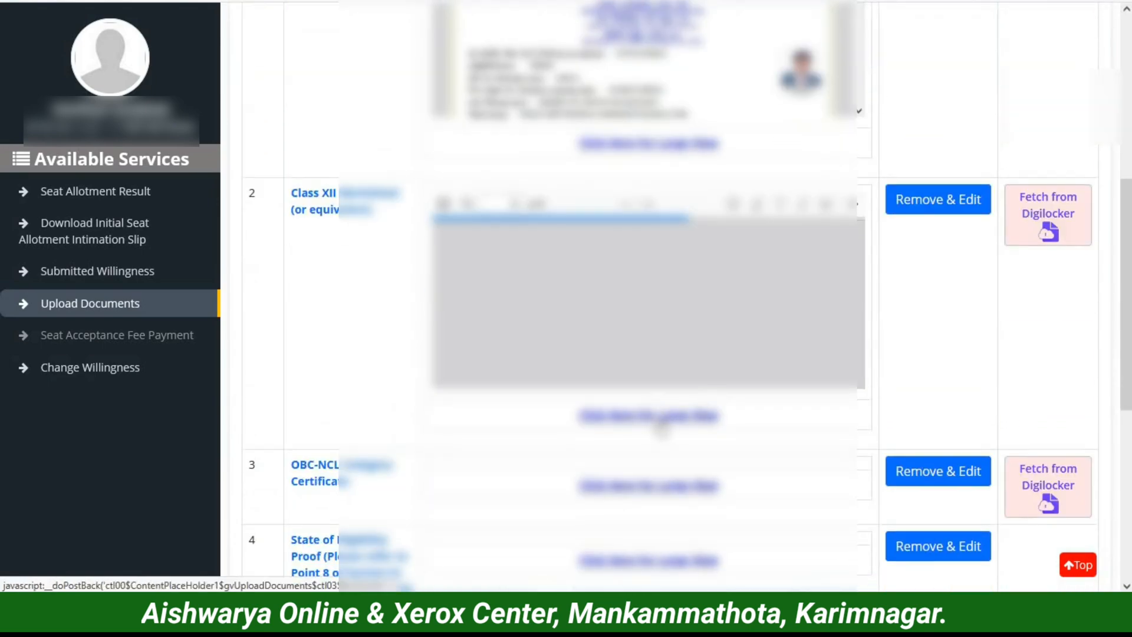
click(663, 420)
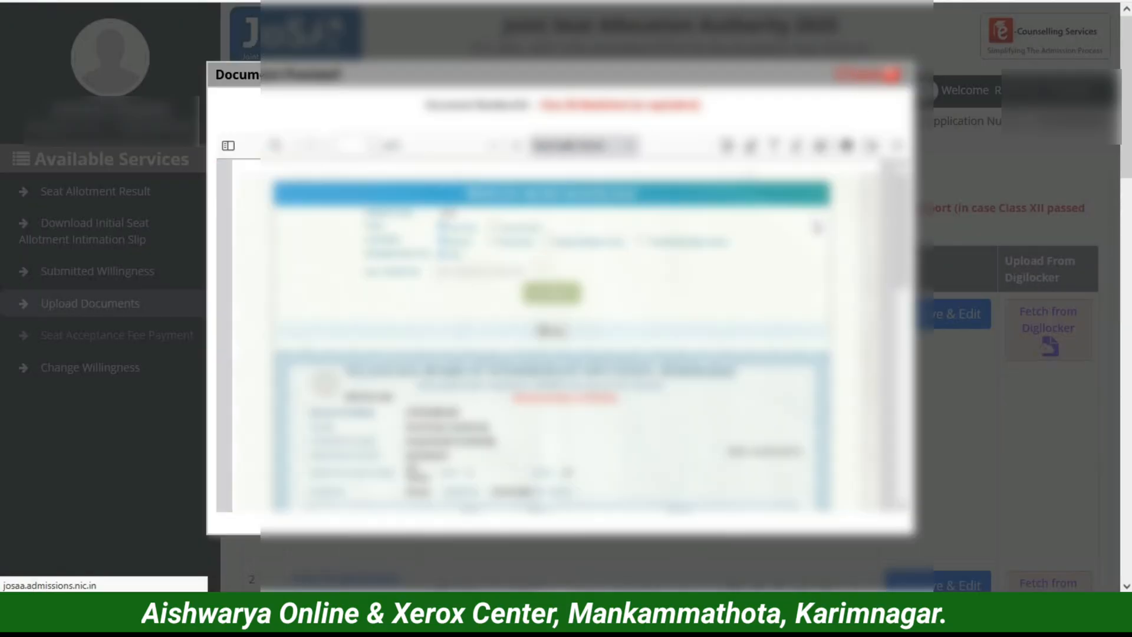
scroll(634, 323, down, 5)
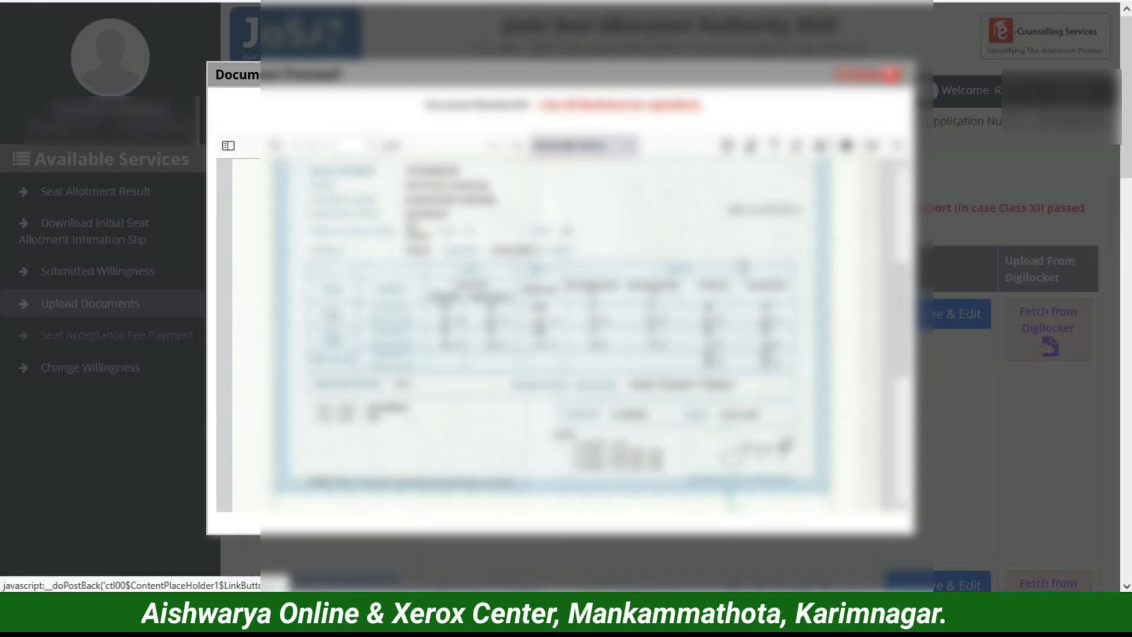
scroll(744, 284, down, 5)
scroll(750, 289, up, 3)
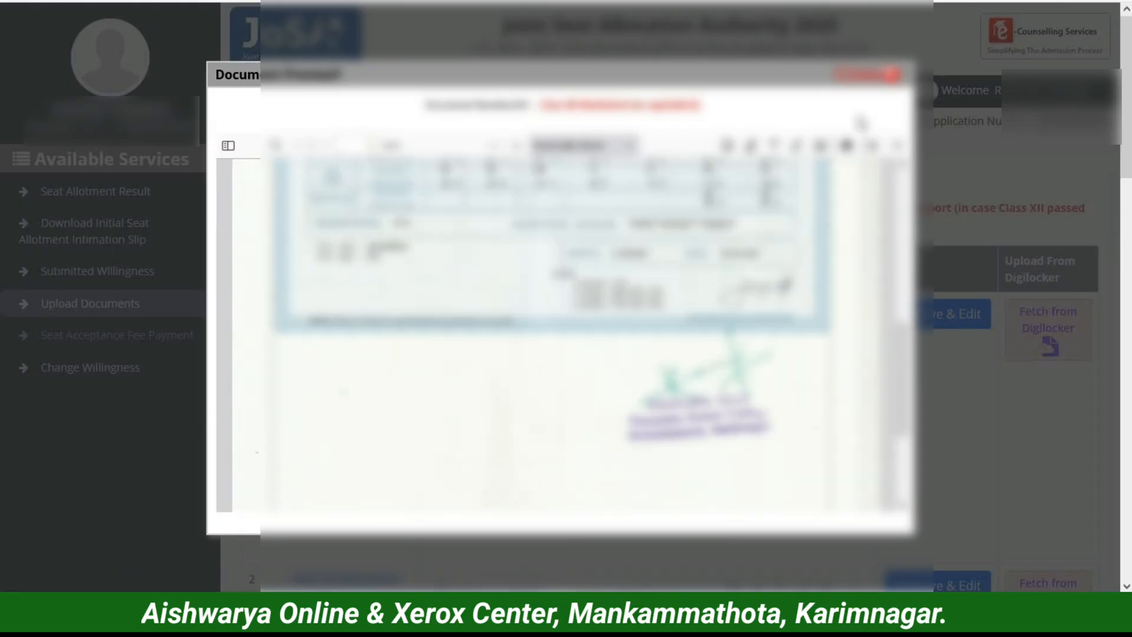
click(870, 76)
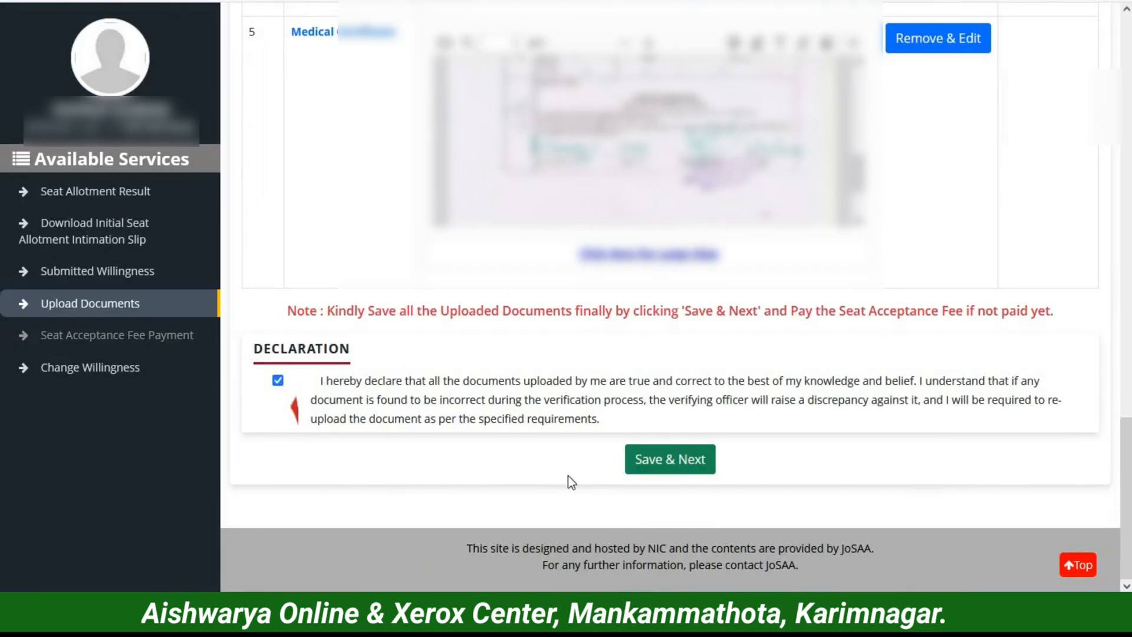
Save the uploaded documents finally and proceed to the Seat Acceptance Fee Payment page
click(676, 458)
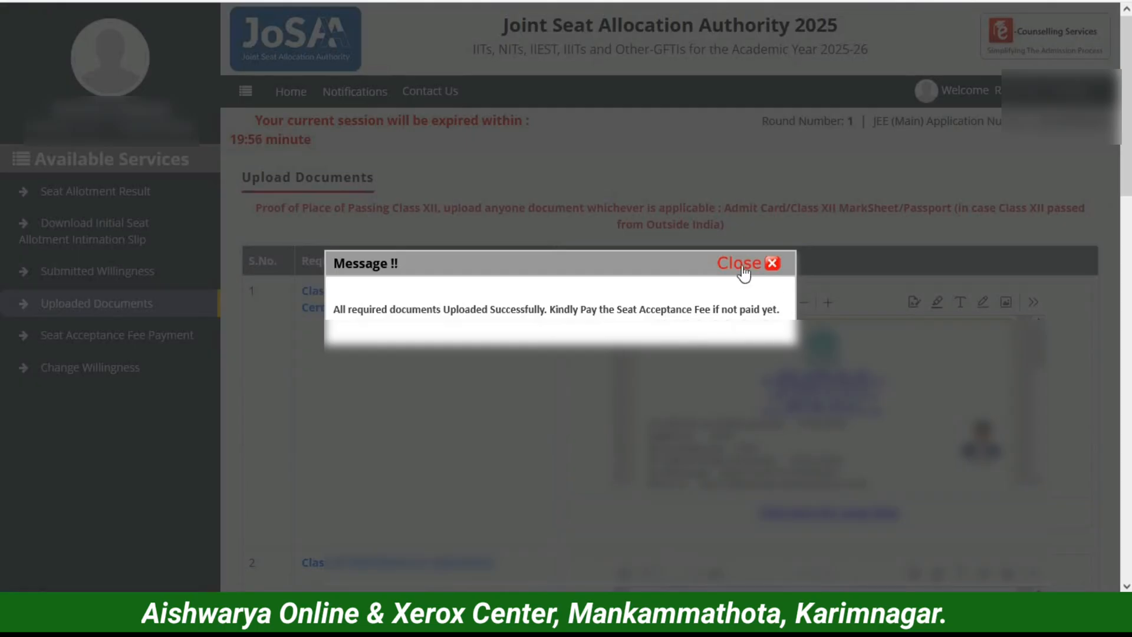
click(732, 270)
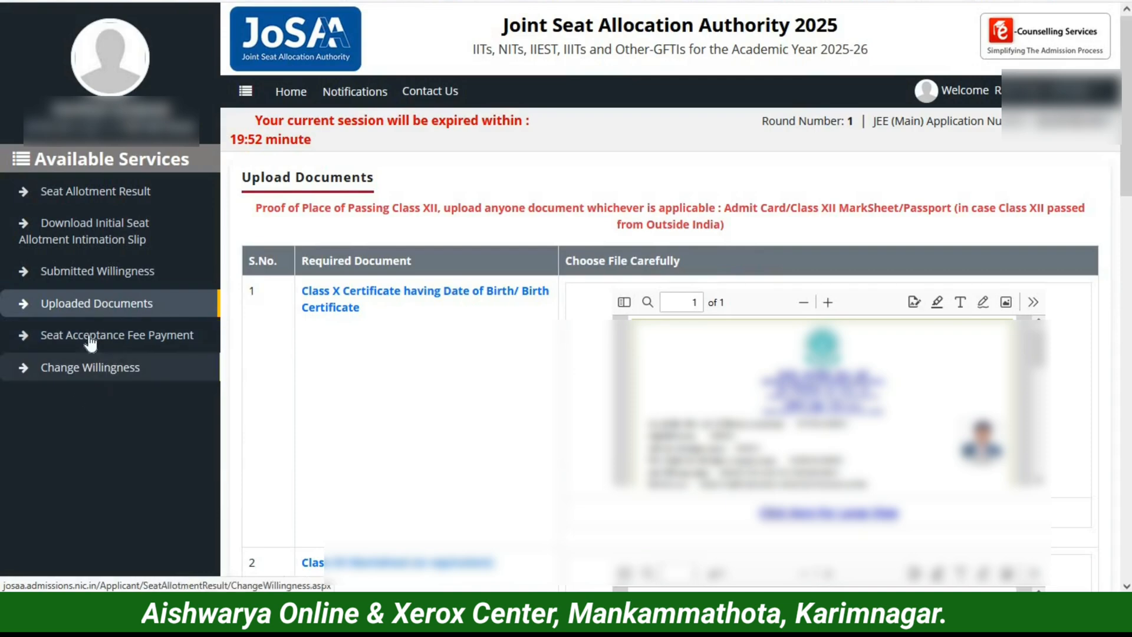
click(125, 339)
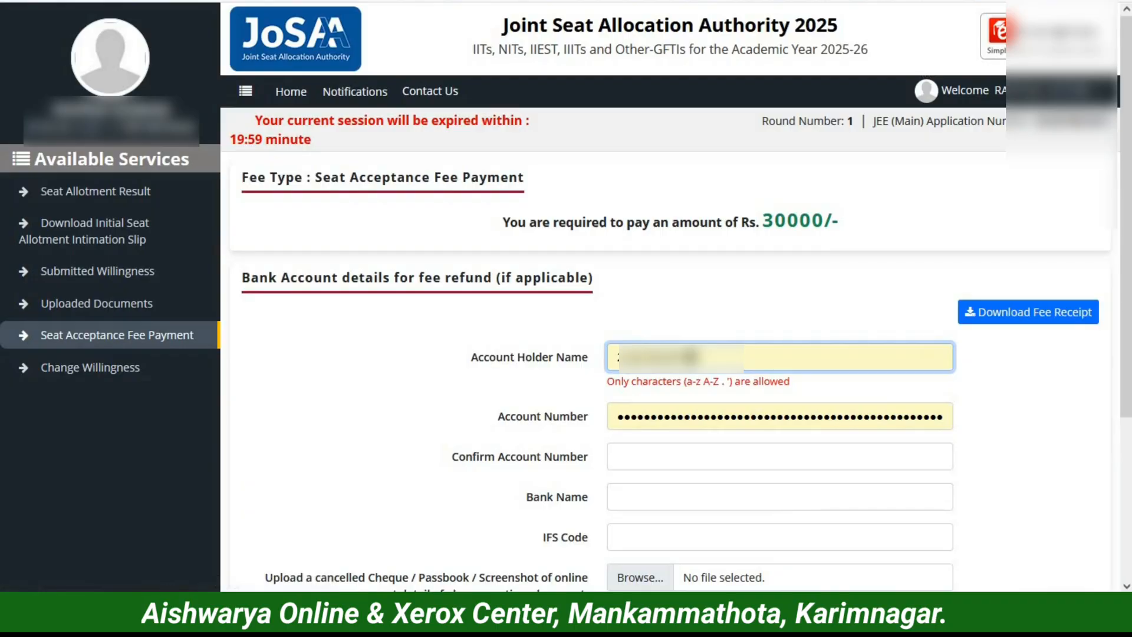
Examine the required seat acceptance fee and the bank account fields for the refund, including the cancelled cheque or passbook upload requirement
drag(787, 222, 631, 247)
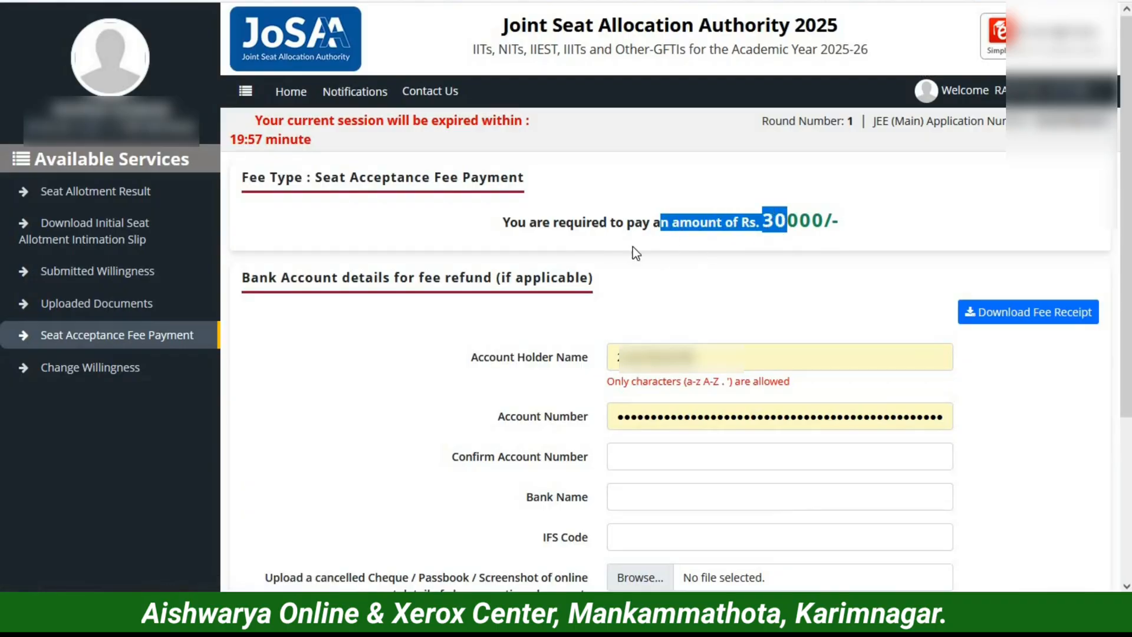
drag(519, 223, 819, 267)
click(823, 282)
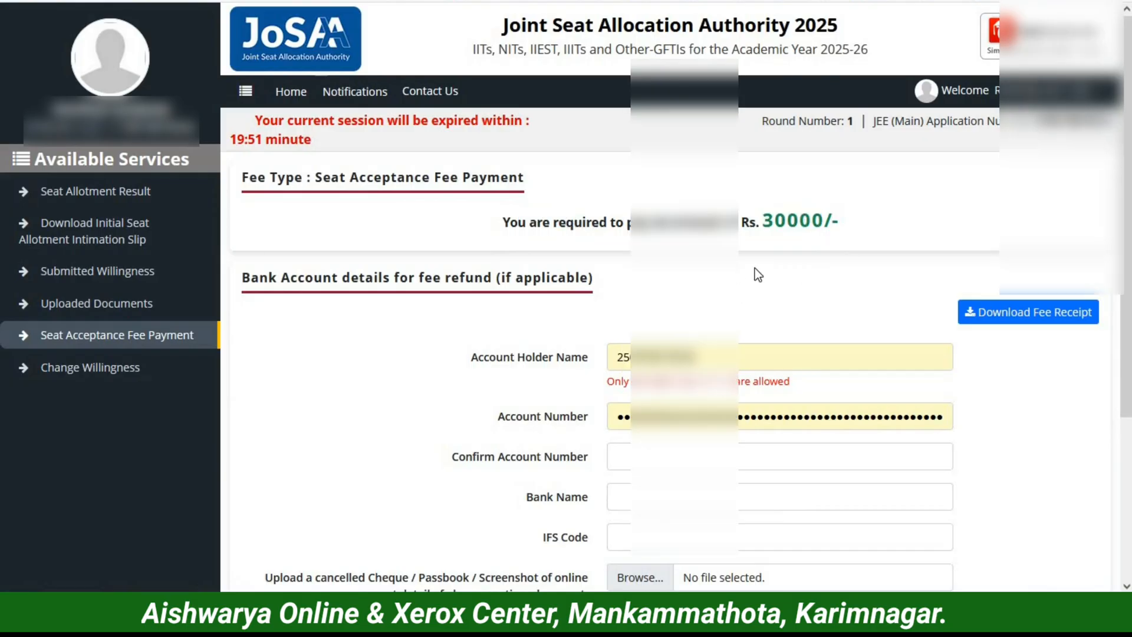
scroll(501, 324, down, 3)
drag(459, 295, 558, 294)
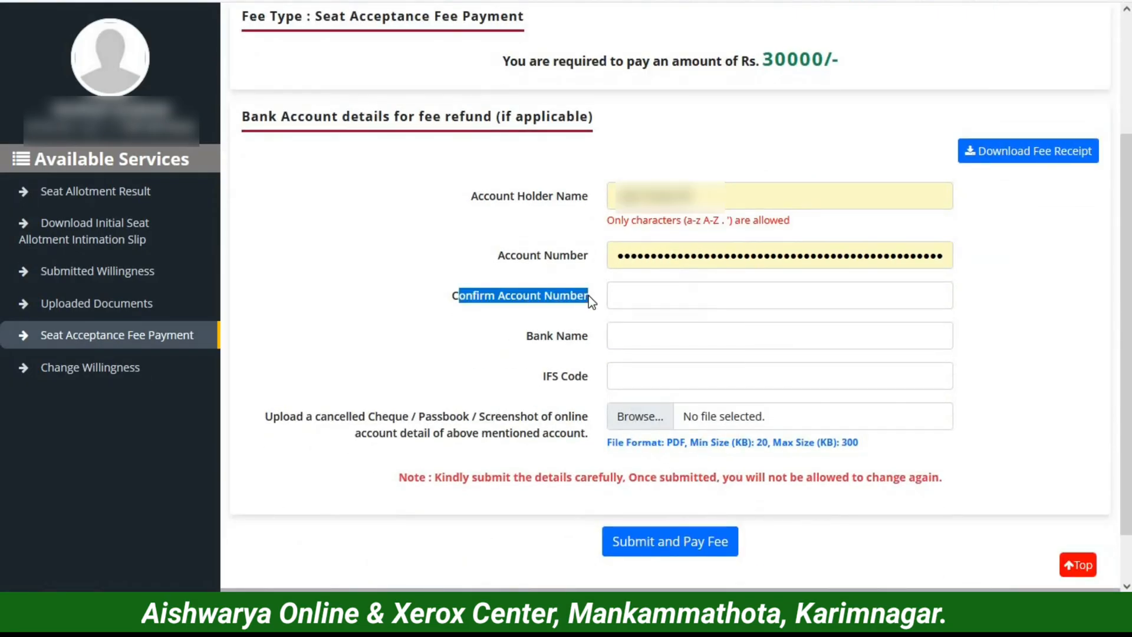
click(561, 320)
drag(460, 297, 567, 299)
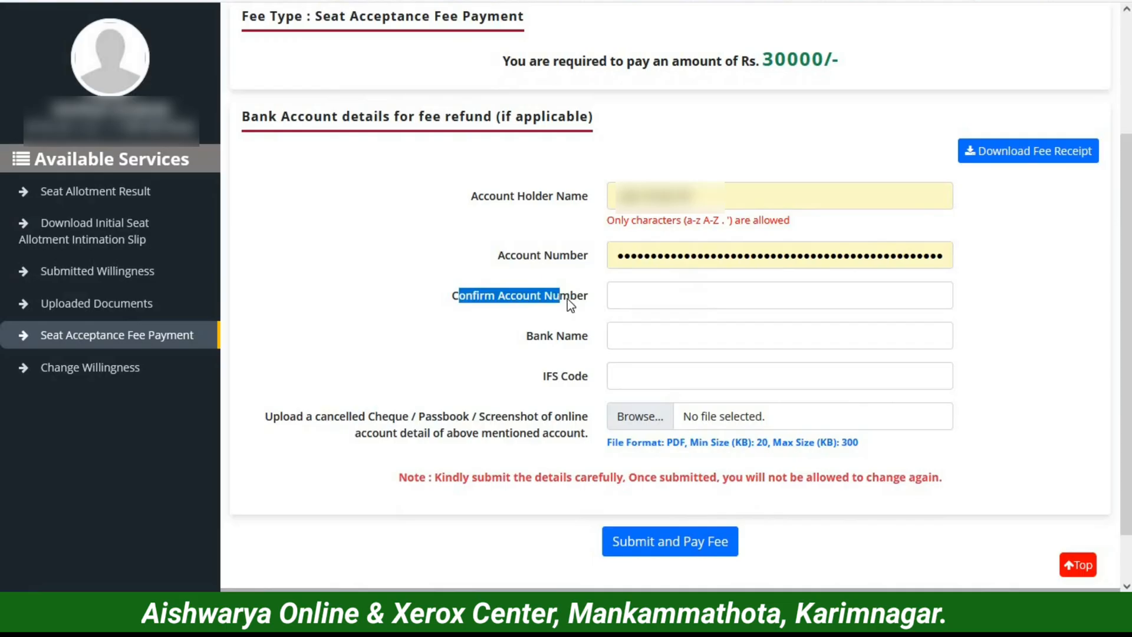
click(551, 264)
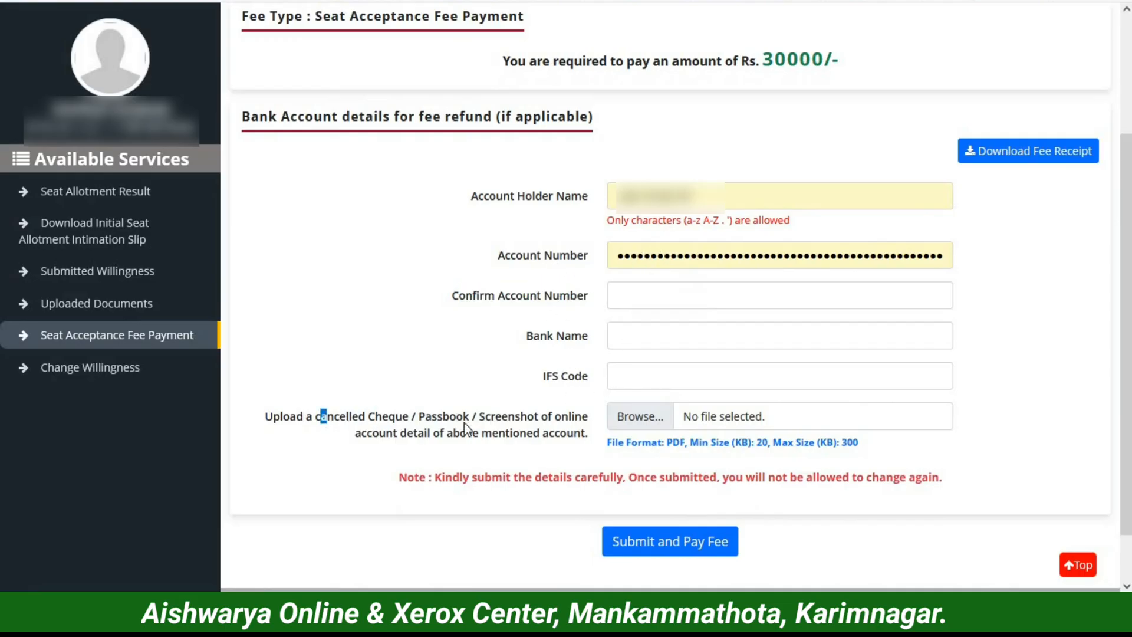
drag(465, 423, 551, 423)
click(553, 450)
drag(291, 117, 579, 116)
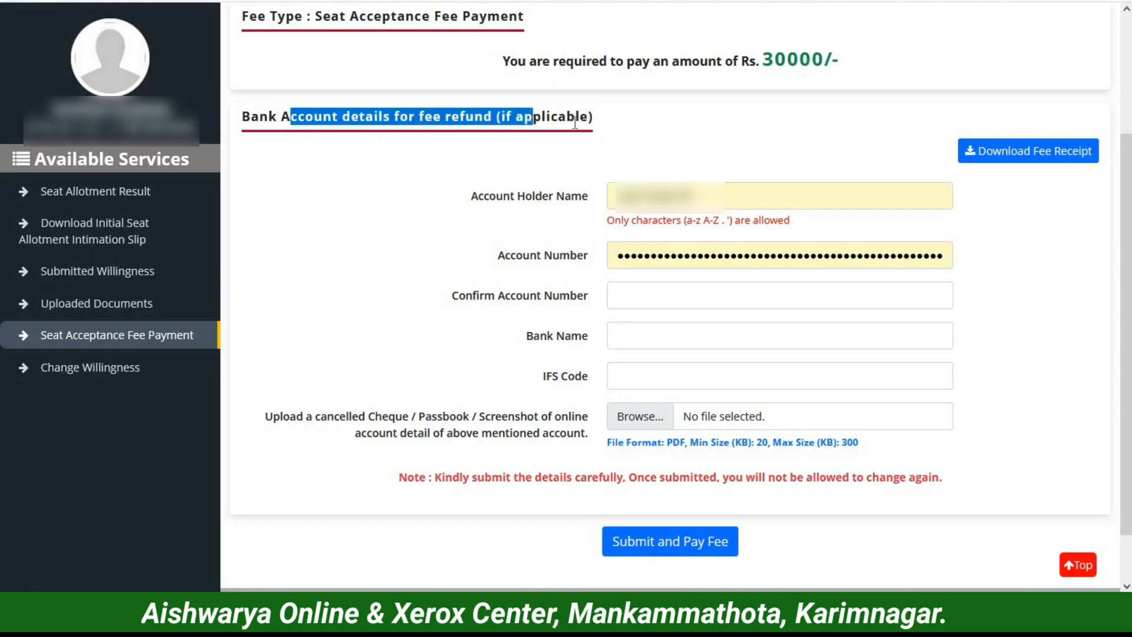
click(549, 161)
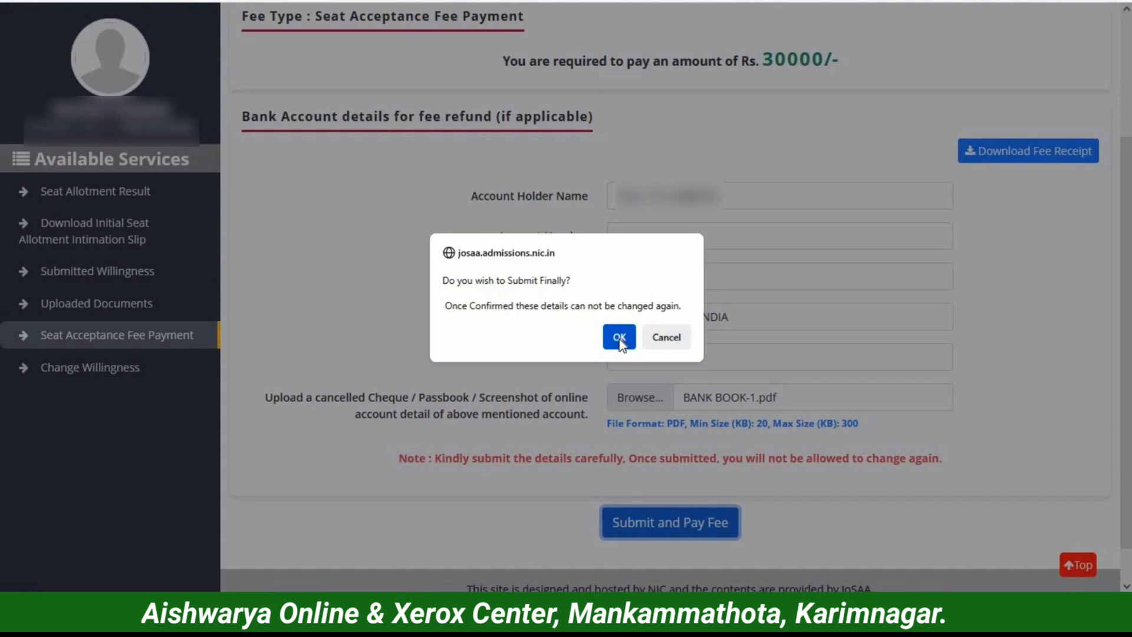
Confirm the final submission of the refund bank account details and choose a payment provider for the seat acceptance fee
click(620, 338)
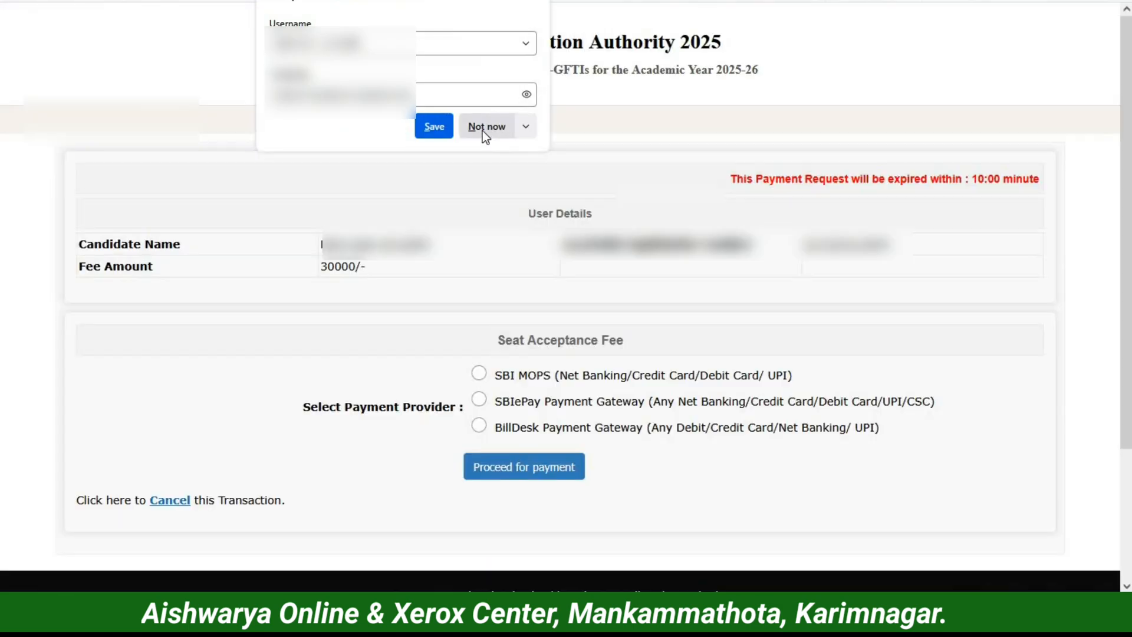
click(483, 128)
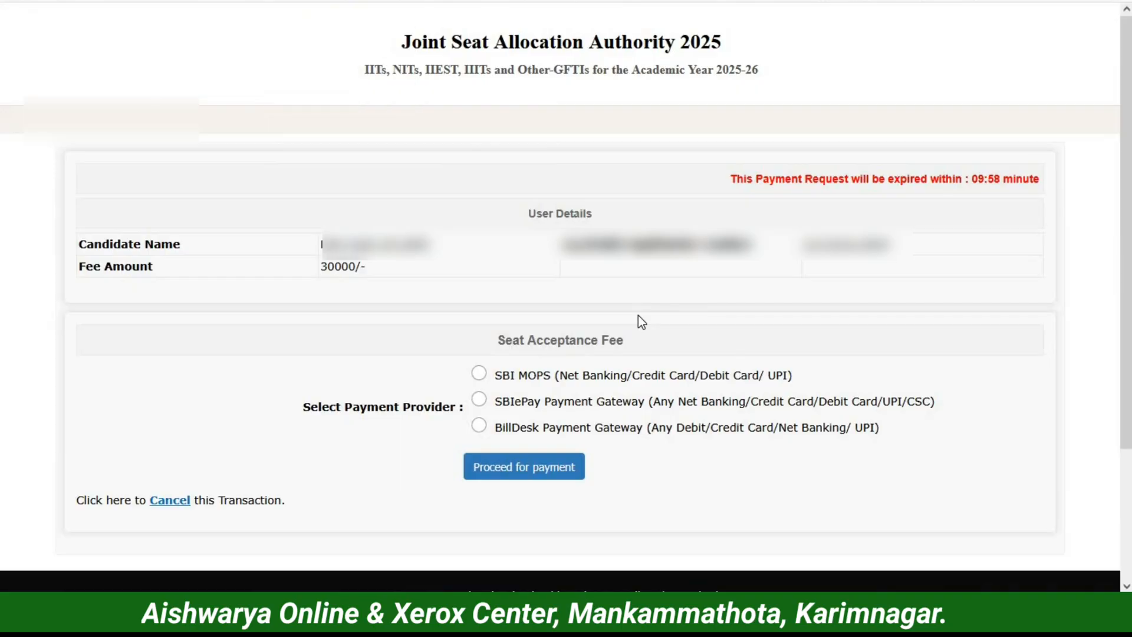
click(538, 431)
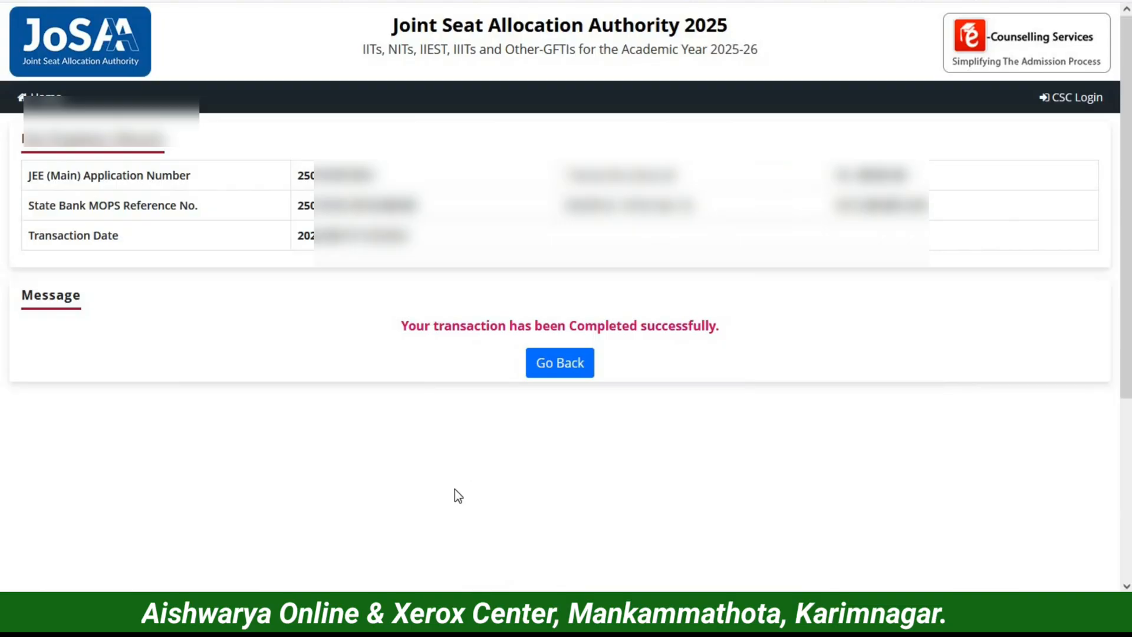
Return from the transaction page to Seat Acceptance Fee Payment and download the fee receipt
click(544, 361)
click(89, 334)
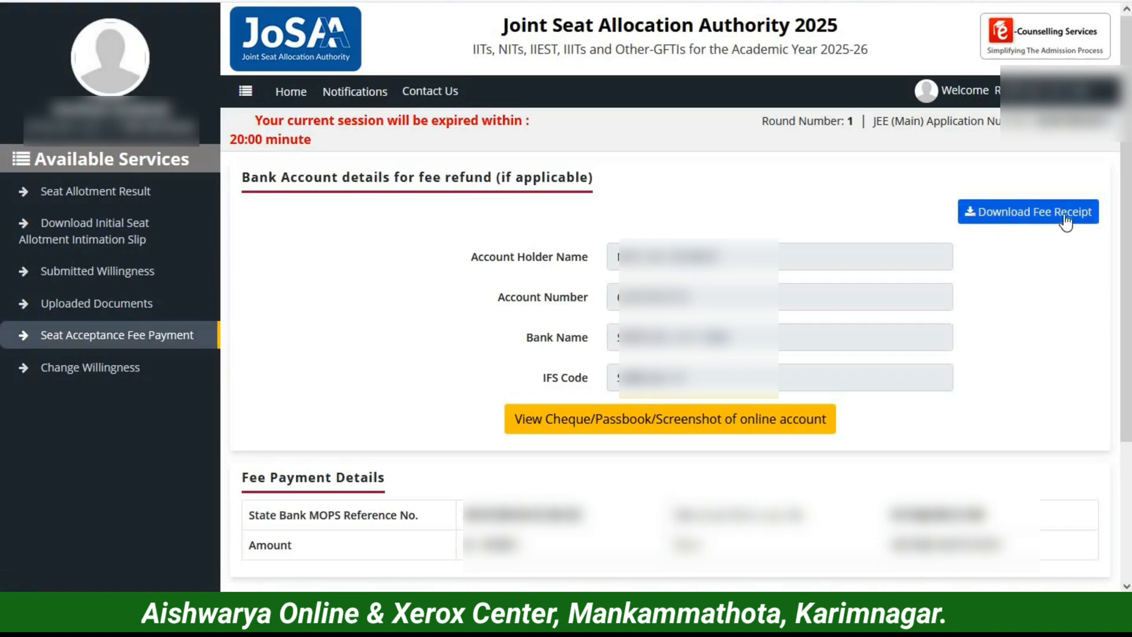
click(1027, 220)
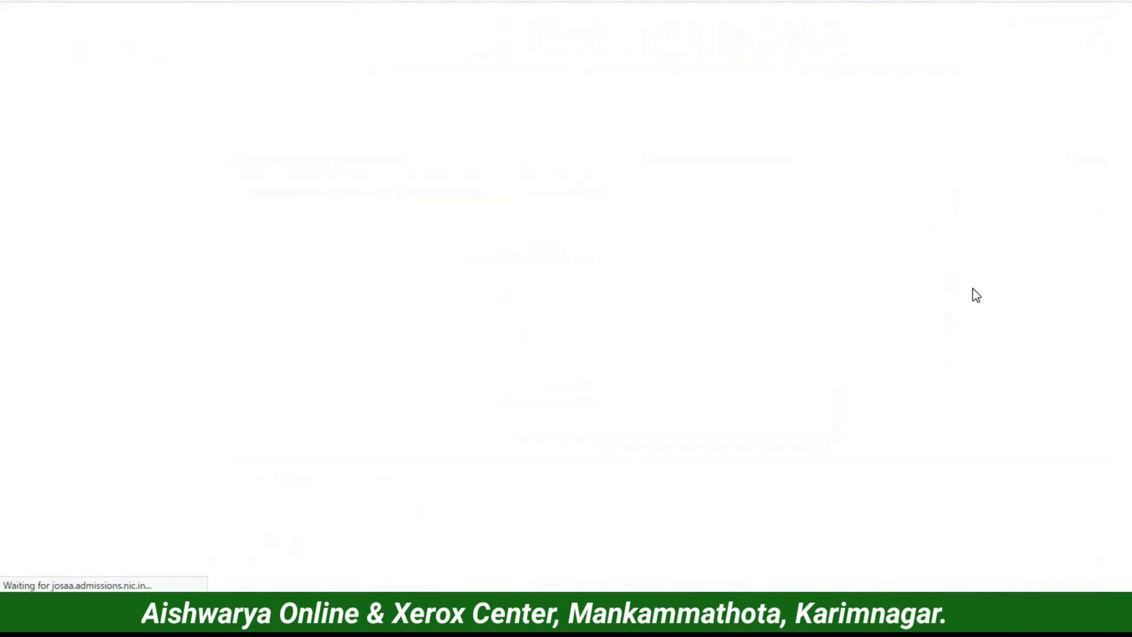